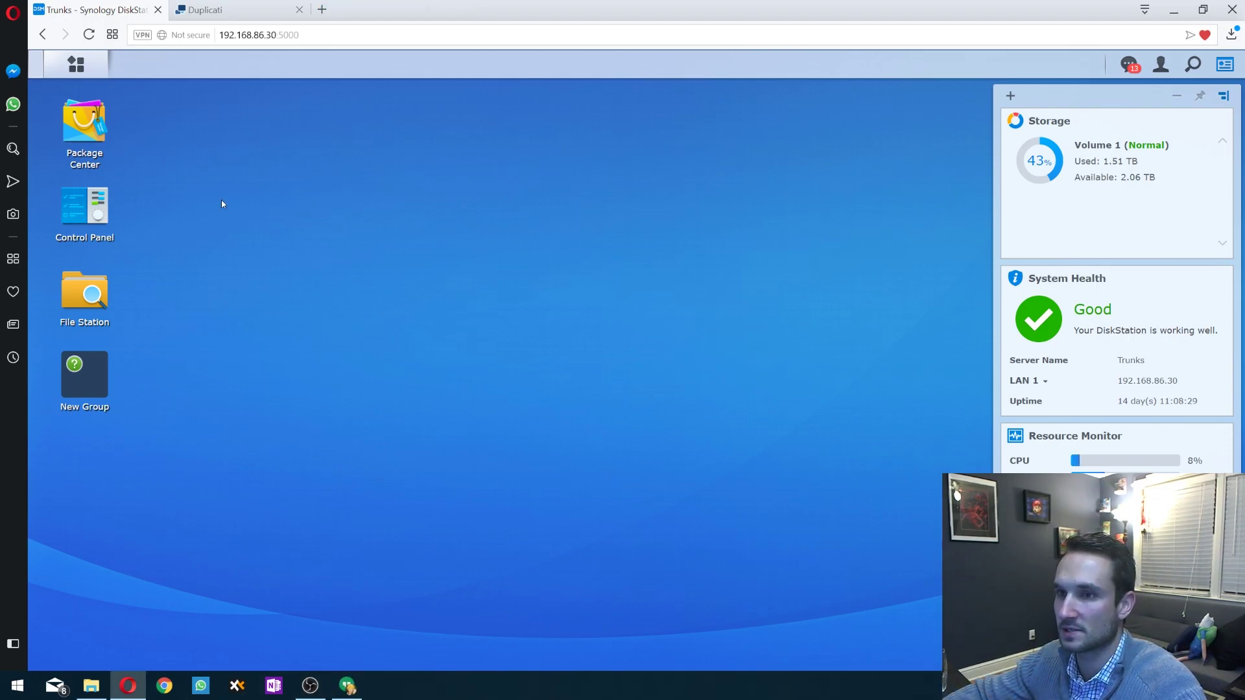
- Find WebDAV Server in Package Center's package list and open its details page, showing Running
{"action": "left_click", "coordinate": [83, 122]}
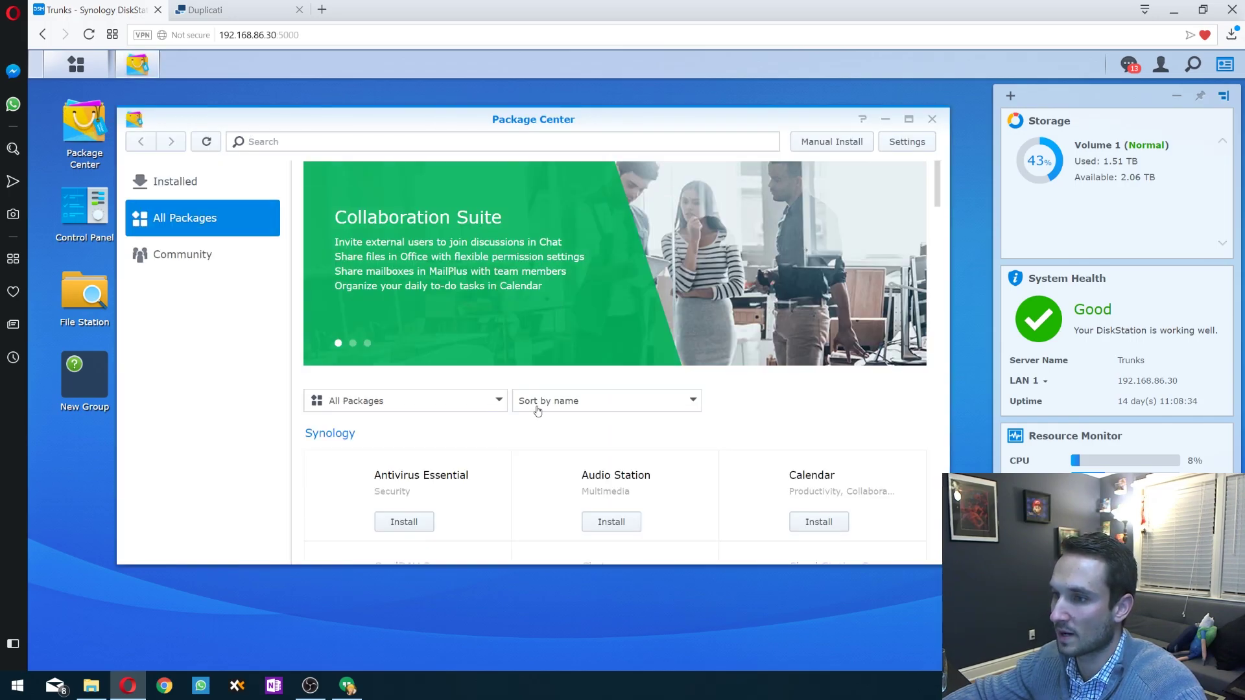
{"action": "scroll", "coordinate": [537, 410], "scroll_direction": "down", "scroll_amount": 5}
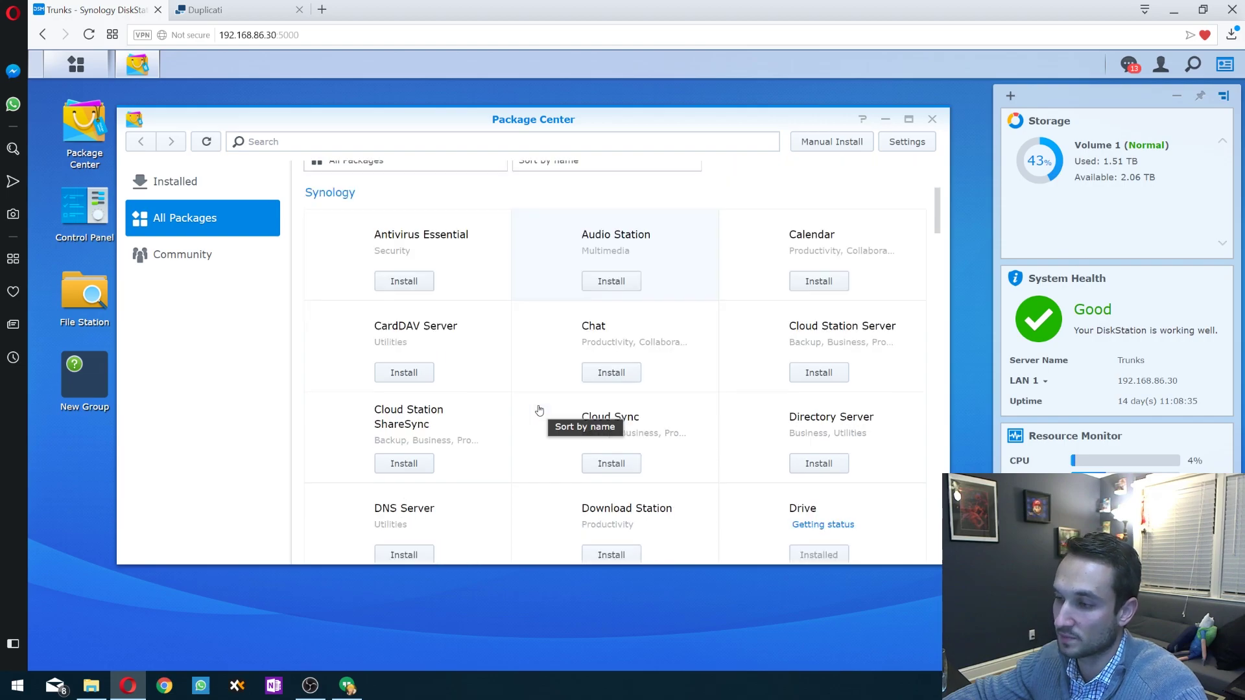
{"action": "scroll", "coordinate": [539, 409], "scroll_direction": "down", "scroll_amount": 8}
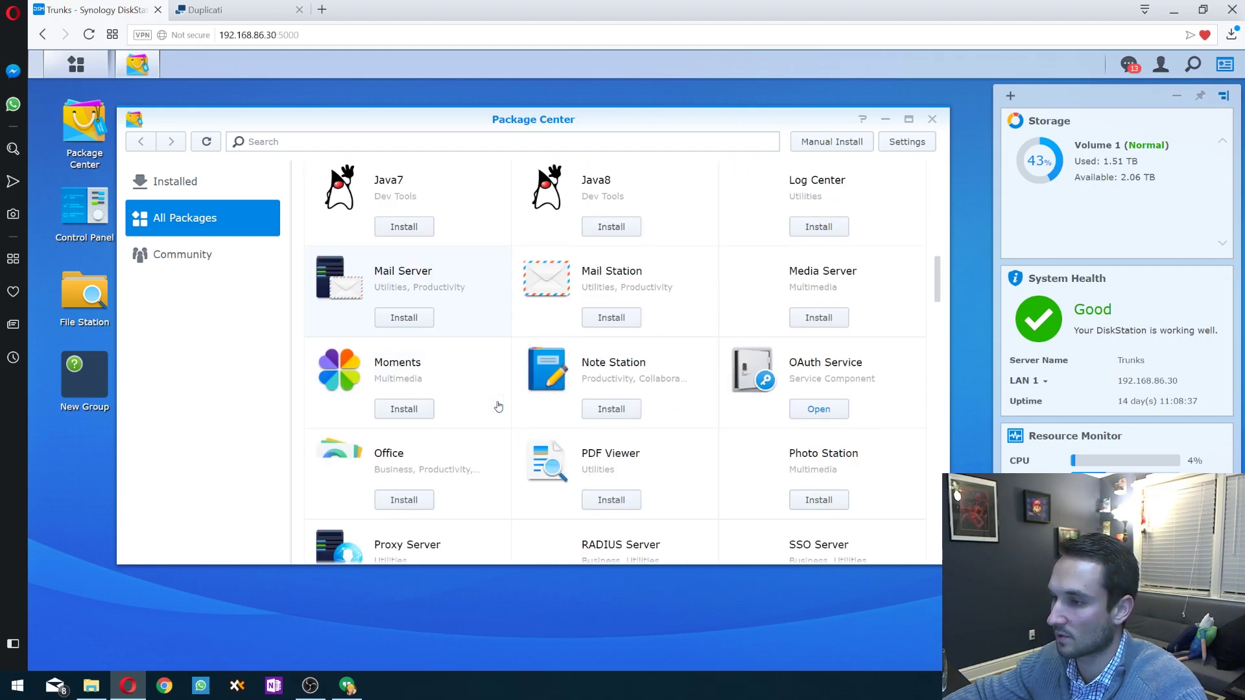
{"action": "scroll", "coordinate": [499, 407], "scroll_direction": "down", "scroll_amount": 5}
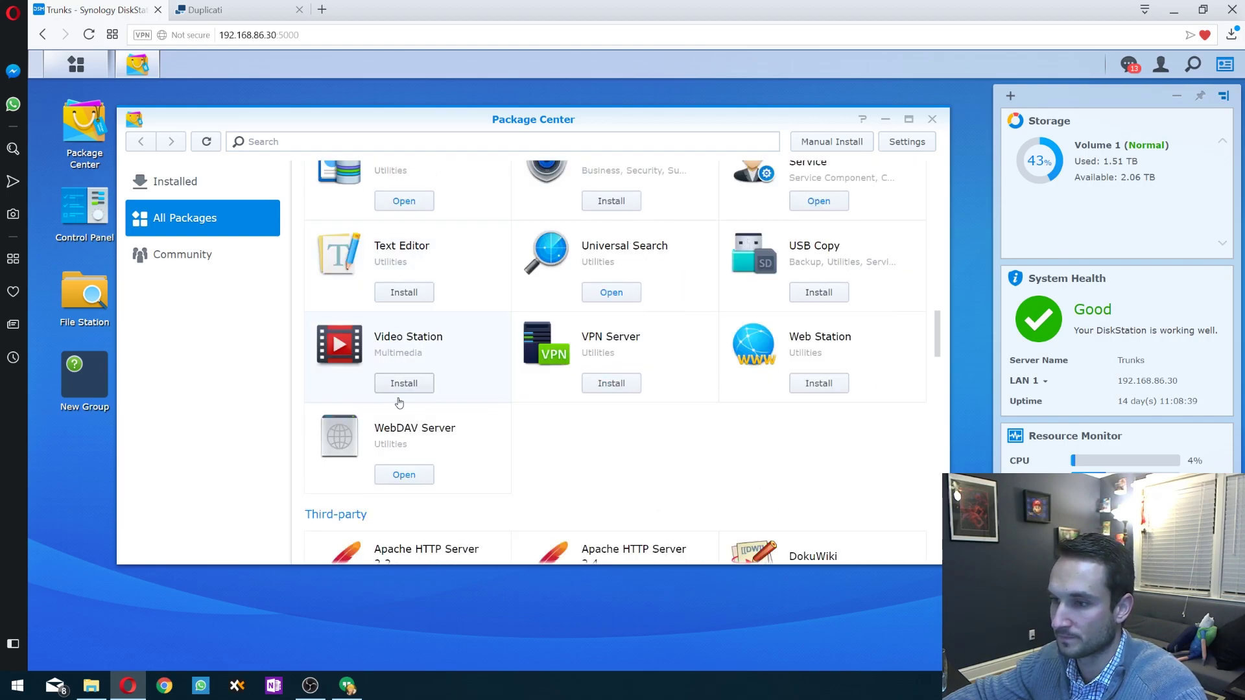
{"action": "left_click", "coordinate": [414, 426]}
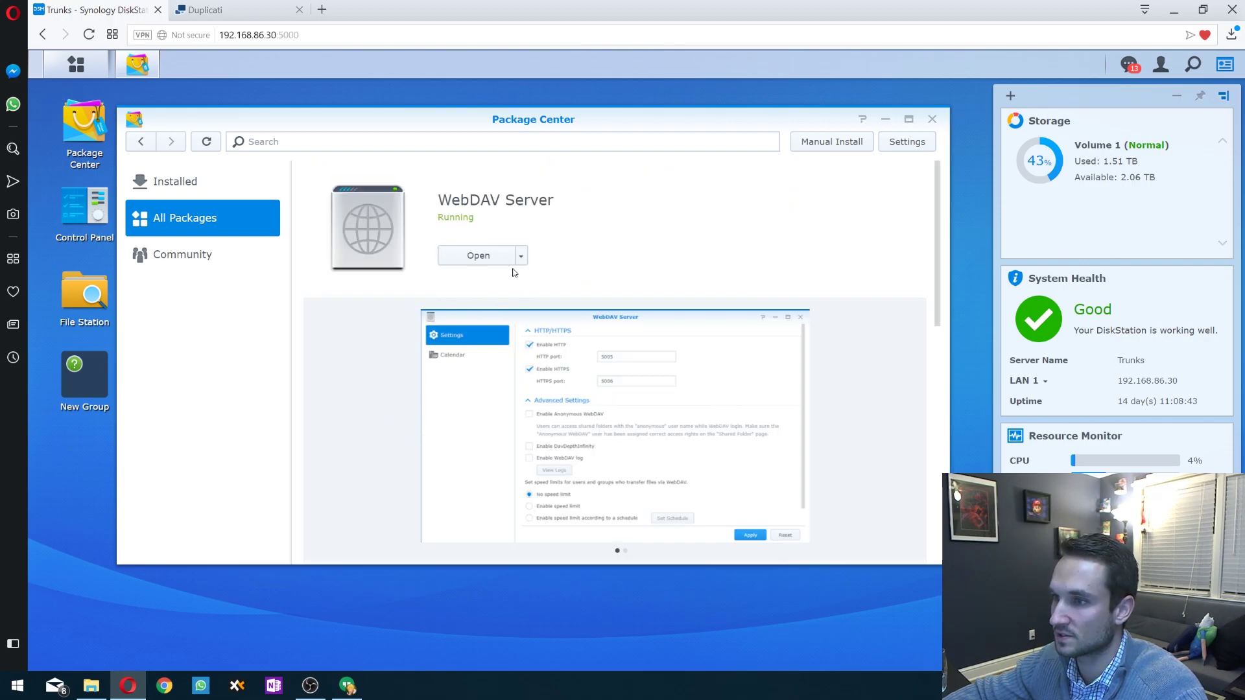
- Check in the WebDAV Server settings that HTTPS is enabled on port 5006, then close them
{"action": "left_click", "coordinate": [480, 258]}
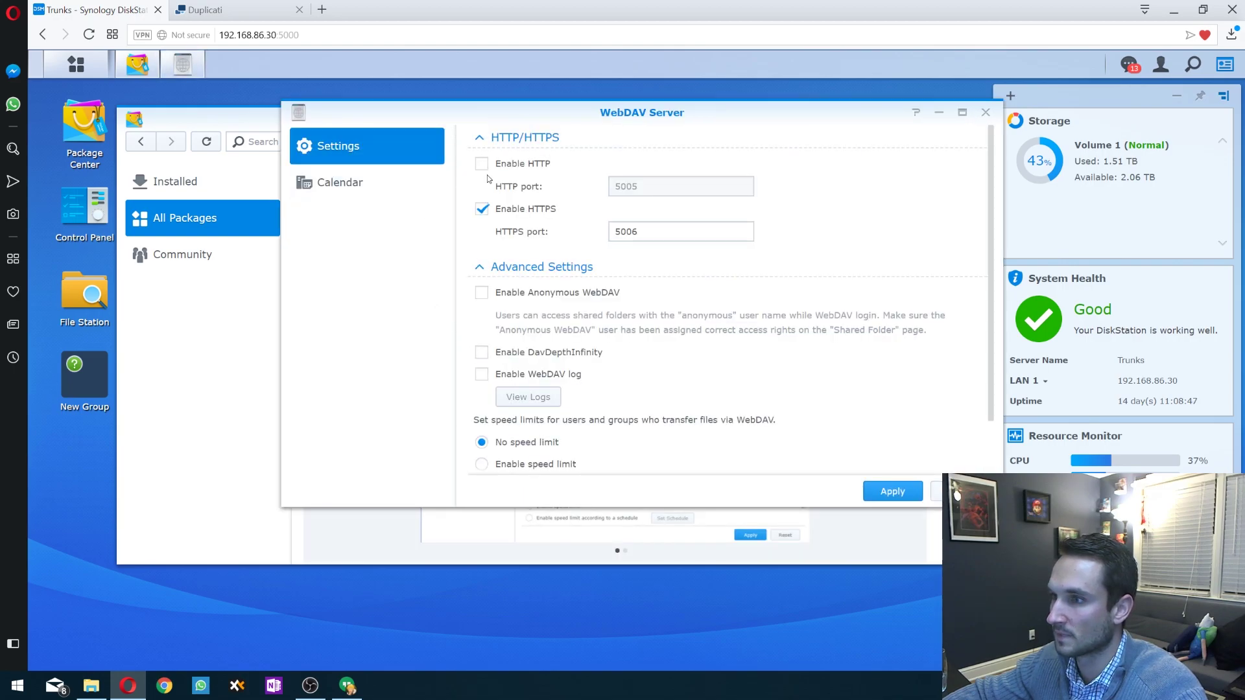
{"action": "double_click", "coordinate": [659, 233]}
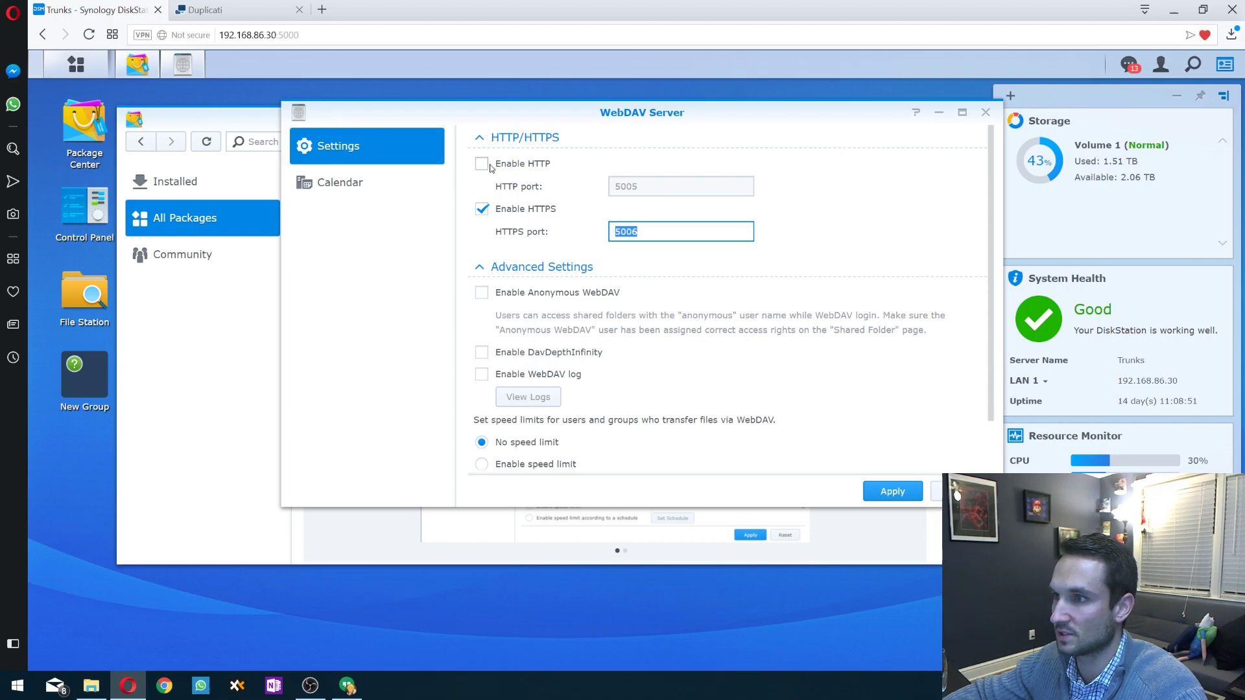
{"action": "scroll", "coordinate": [605, 284], "scroll_direction": "down", "scroll_amount": 1}
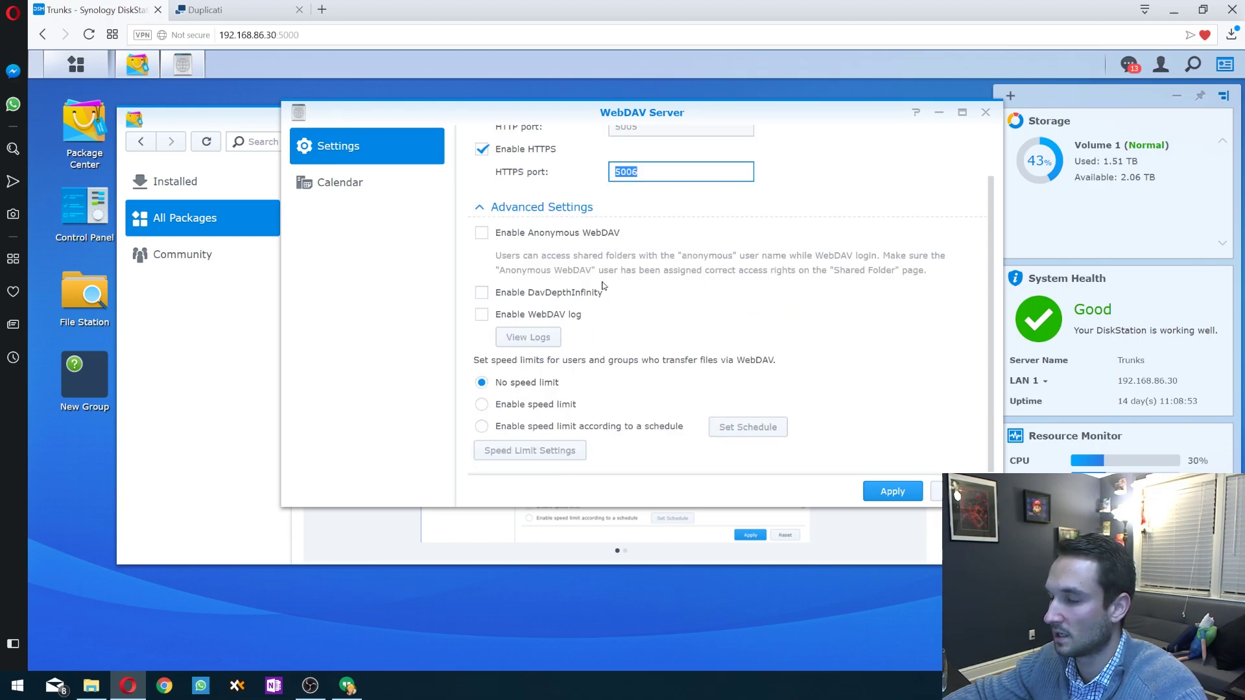
{"action": "scroll", "coordinate": [613, 283], "scroll_direction": "up", "scroll_amount": 1}
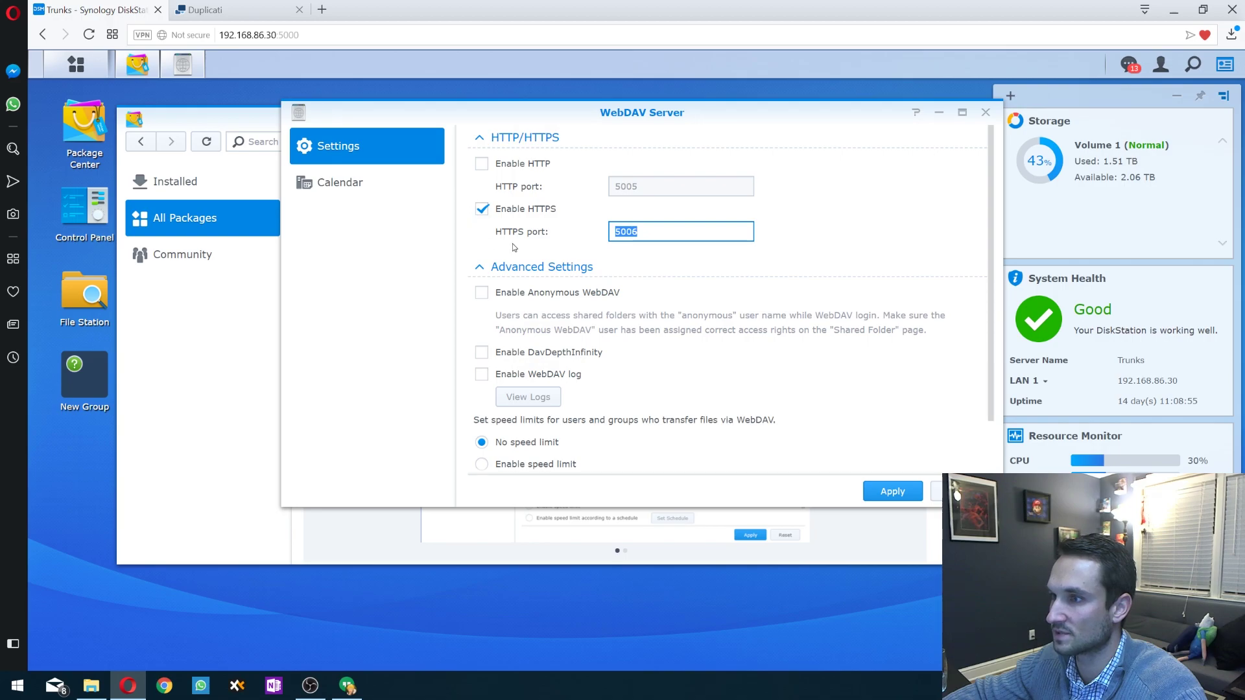
{"action": "scroll", "coordinate": [520, 233], "scroll_direction": "down", "scroll_amount": 1}
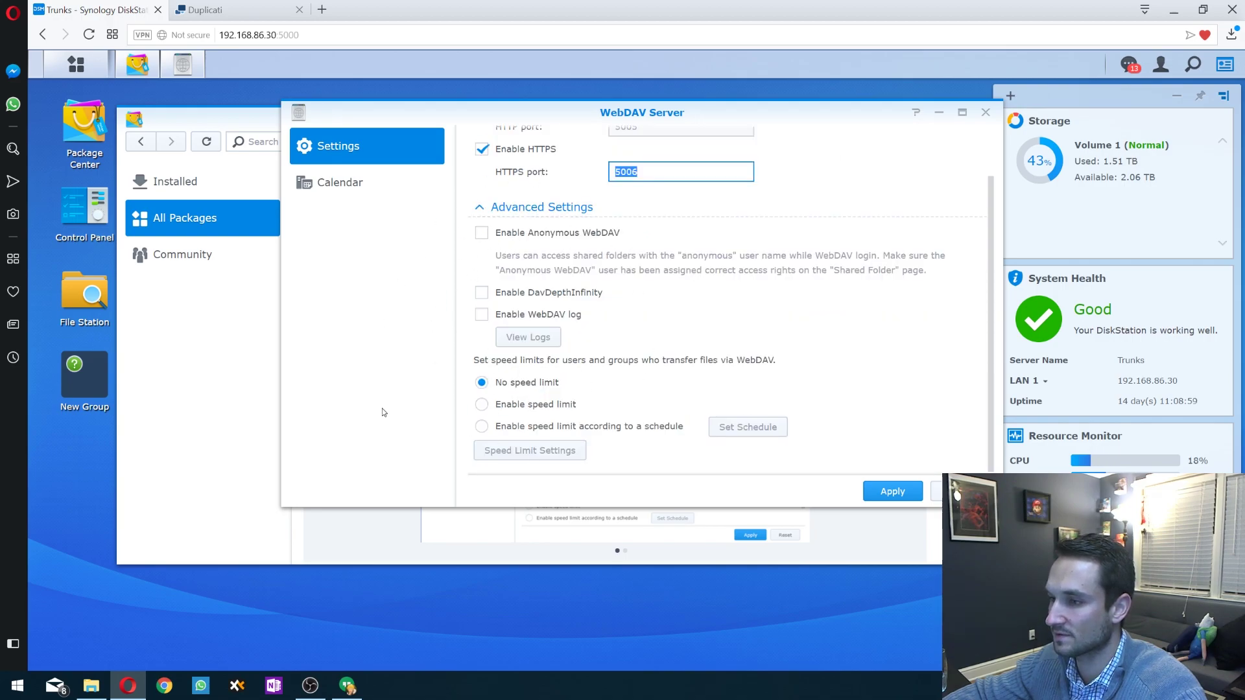
{"action": "scroll", "coordinate": [498, 370], "scroll_direction": "up", "scroll_amount": 1}
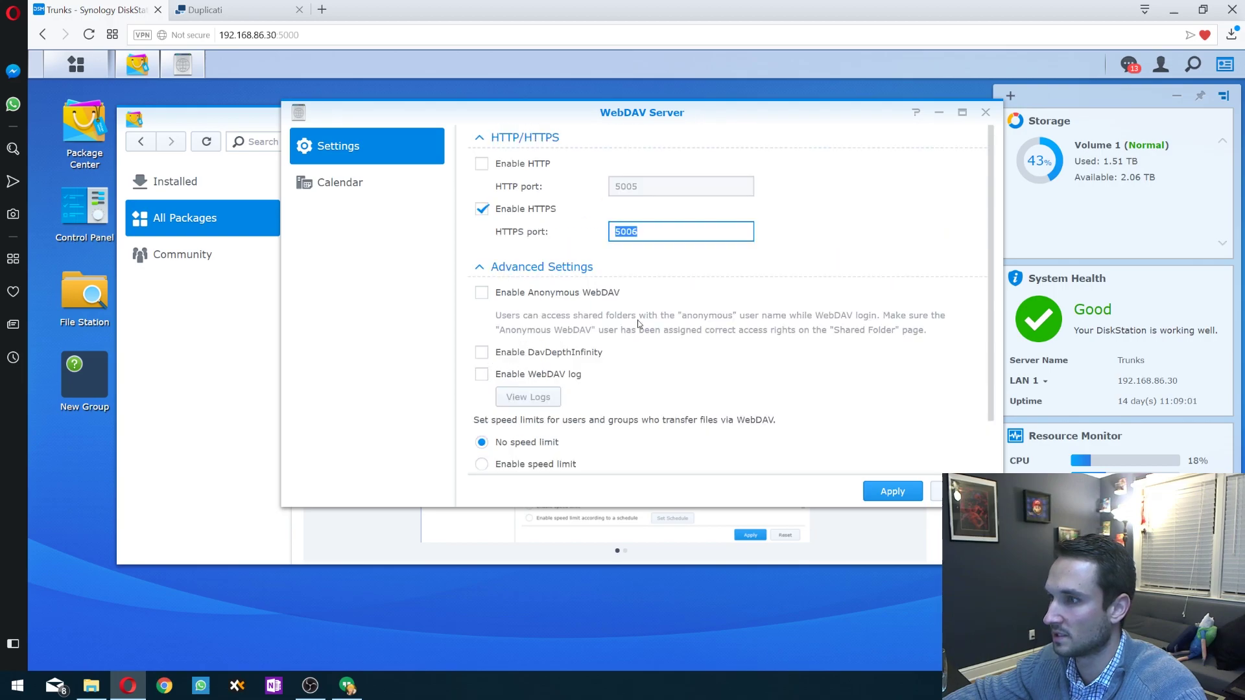
{"action": "left_click", "coordinate": [985, 114]}
- Close Package Center and start a new user 'test' with a password in Control Panel's User list
{"action": "left_click", "coordinate": [937, 122]}
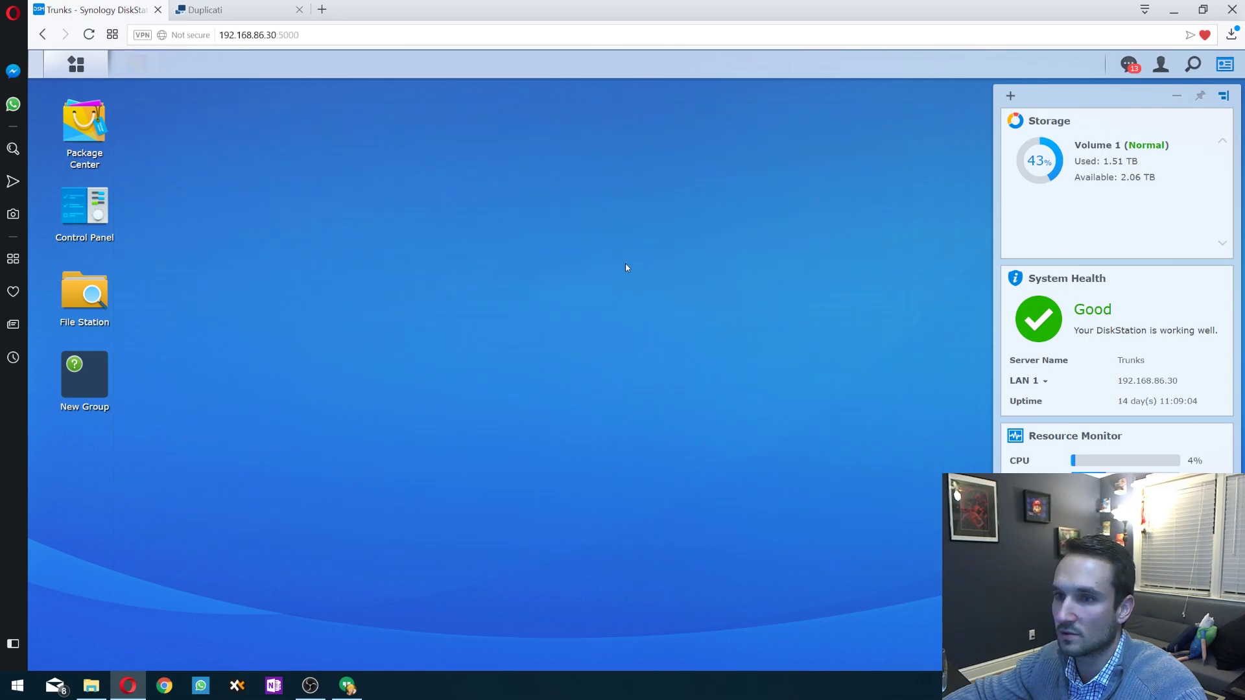
{"action": "left_click", "coordinate": [84, 206]}
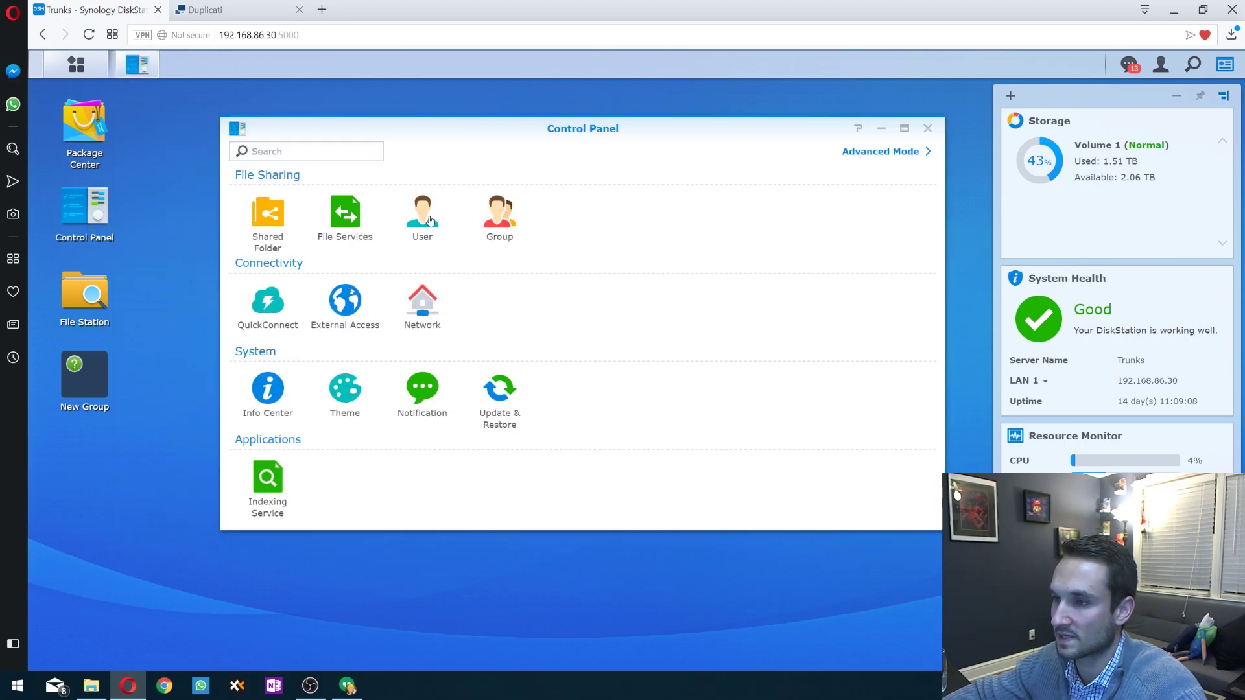
{"action": "left_click", "coordinate": [429, 221]}
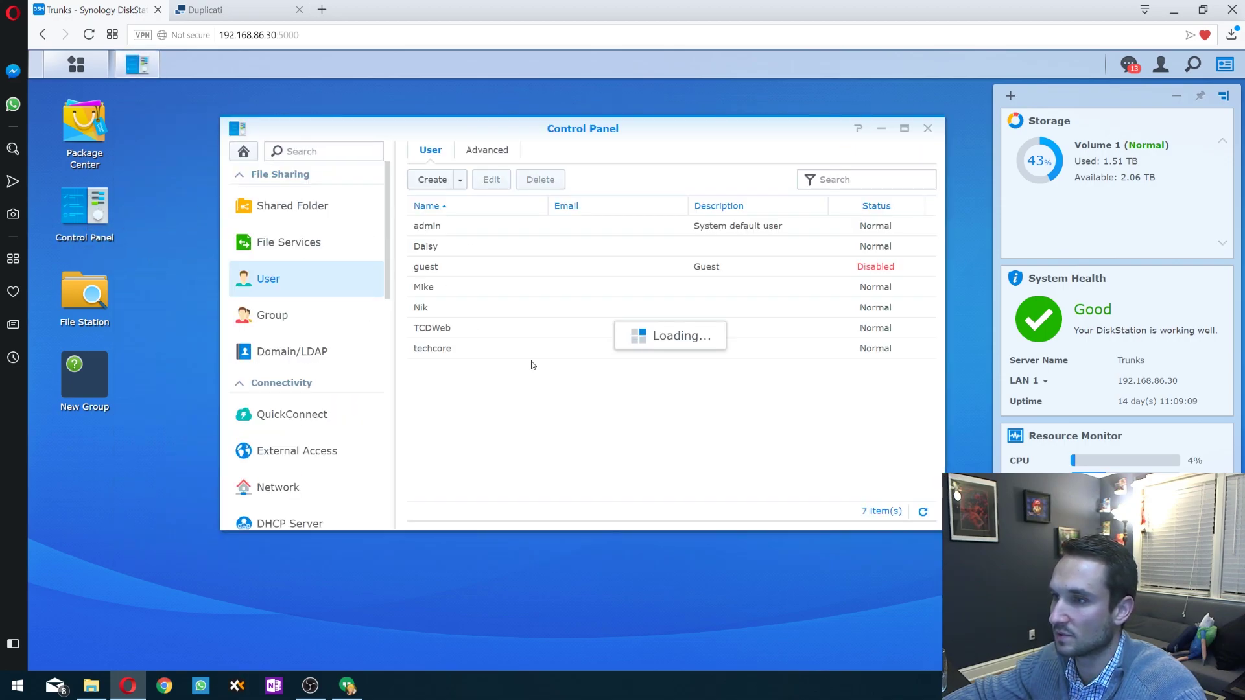
{"action": "left_click", "coordinate": [433, 180]}
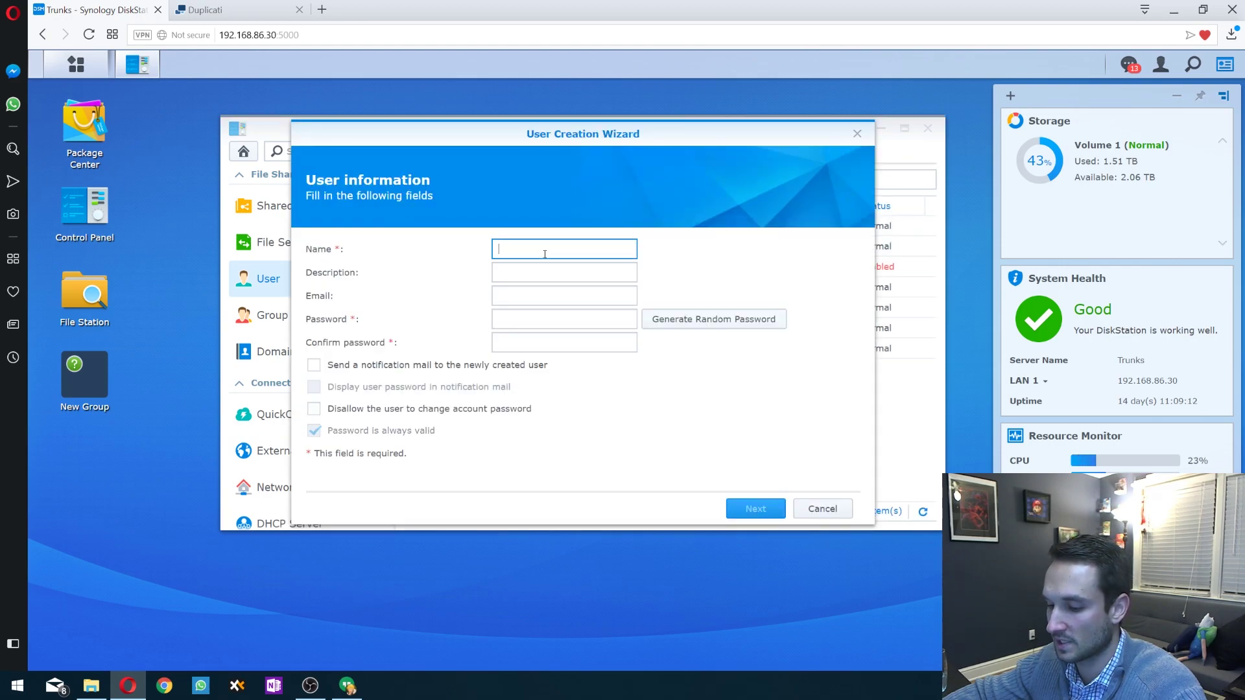
{"action": "left_click", "coordinate": [517, 320]}
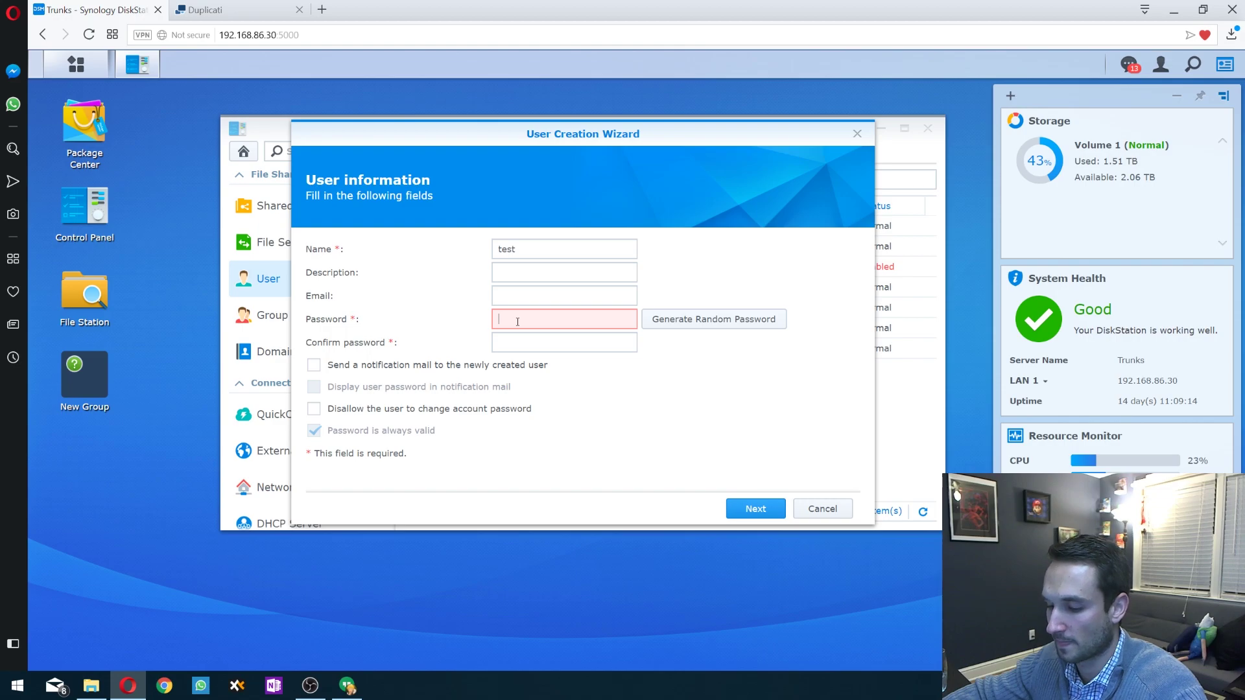
{"action": "left_click", "coordinate": [519, 342]}
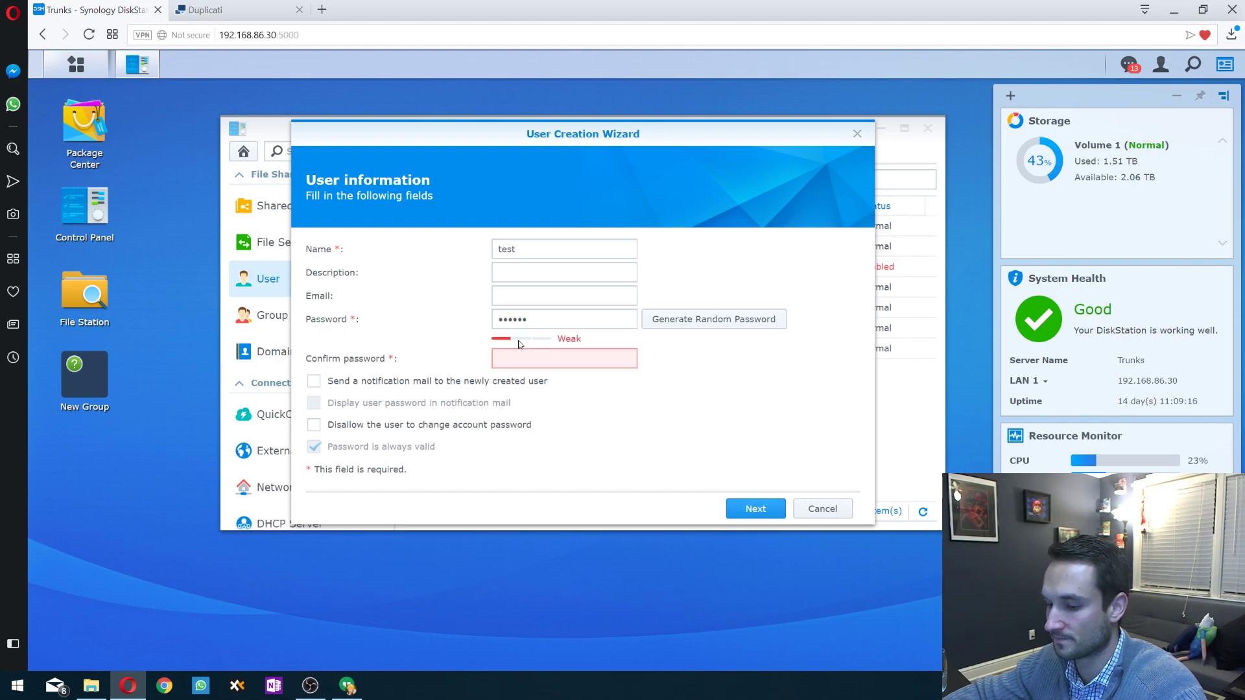
{"action": "type", "text": "12"}
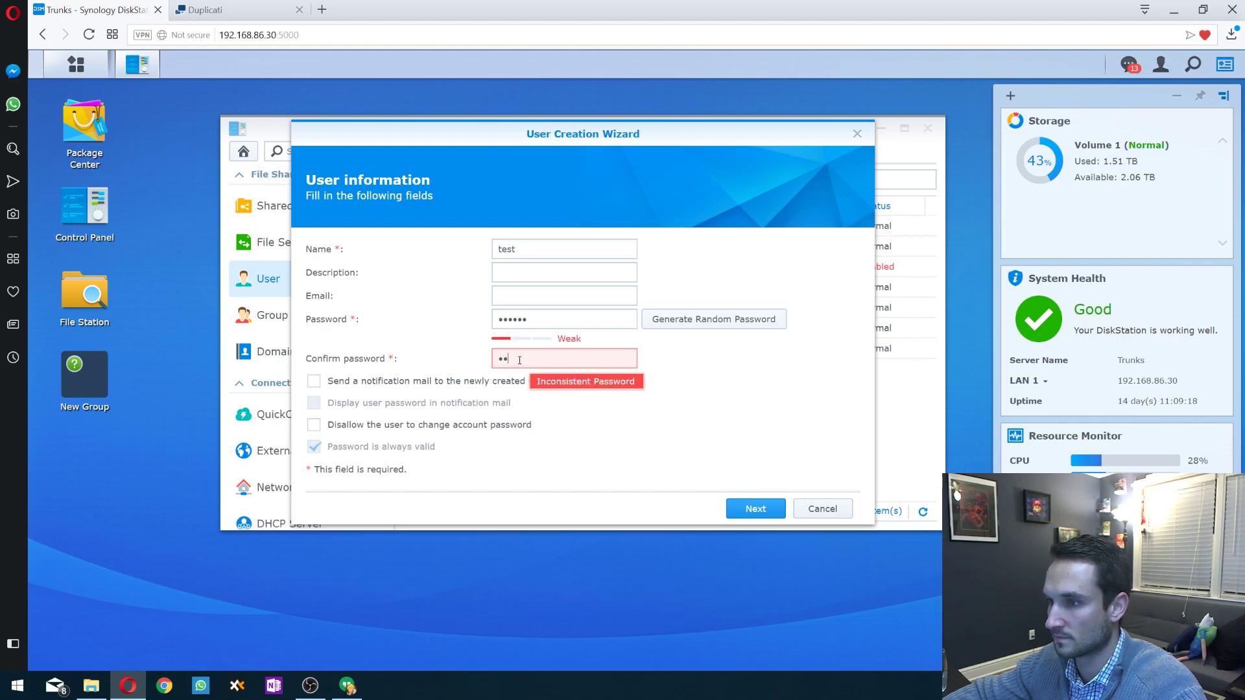
{"action": "type", "text": "3456"}
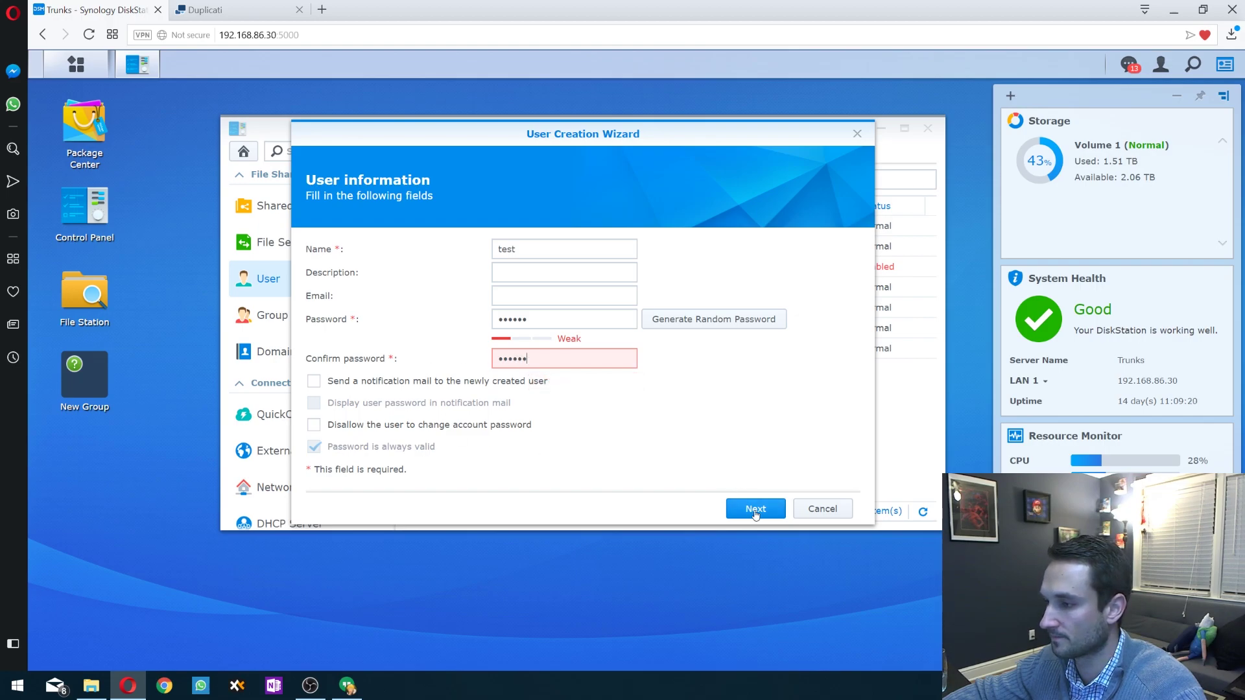
{"action": "left_click", "coordinate": [755, 509]}
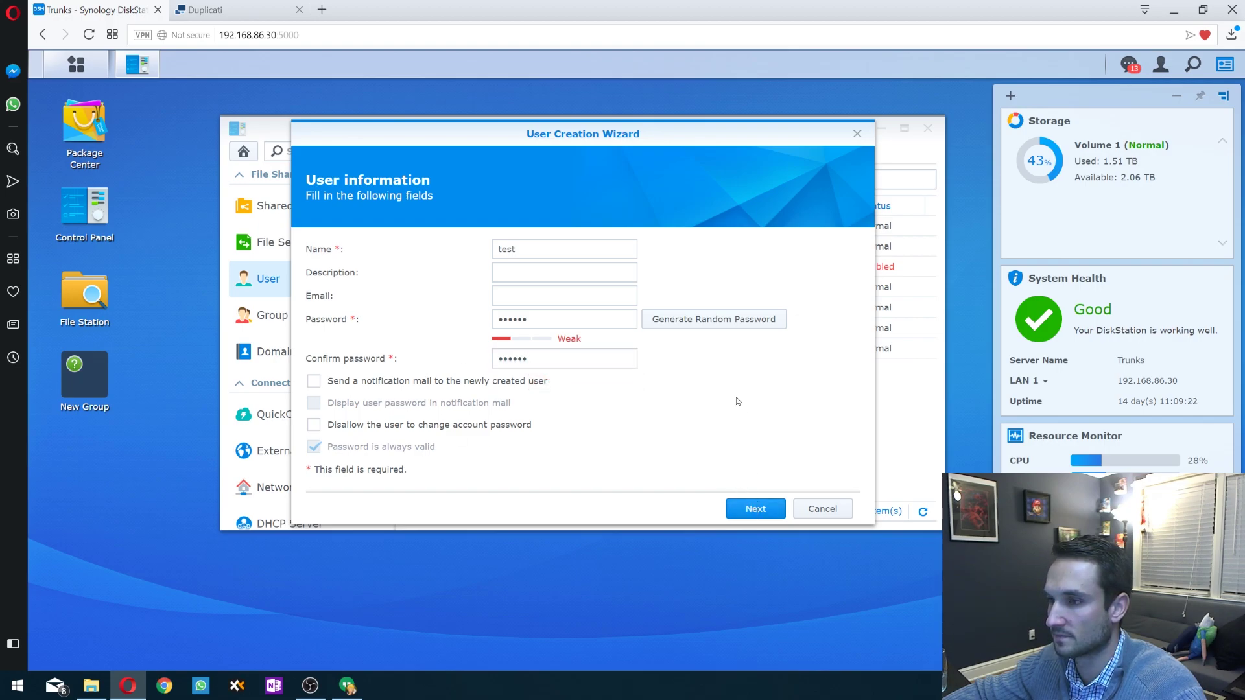
- Keep default groups, folders, quota and speed limits, allow WebDAV Server access, and create the user
{"action": "left_click", "coordinate": [759, 510]}
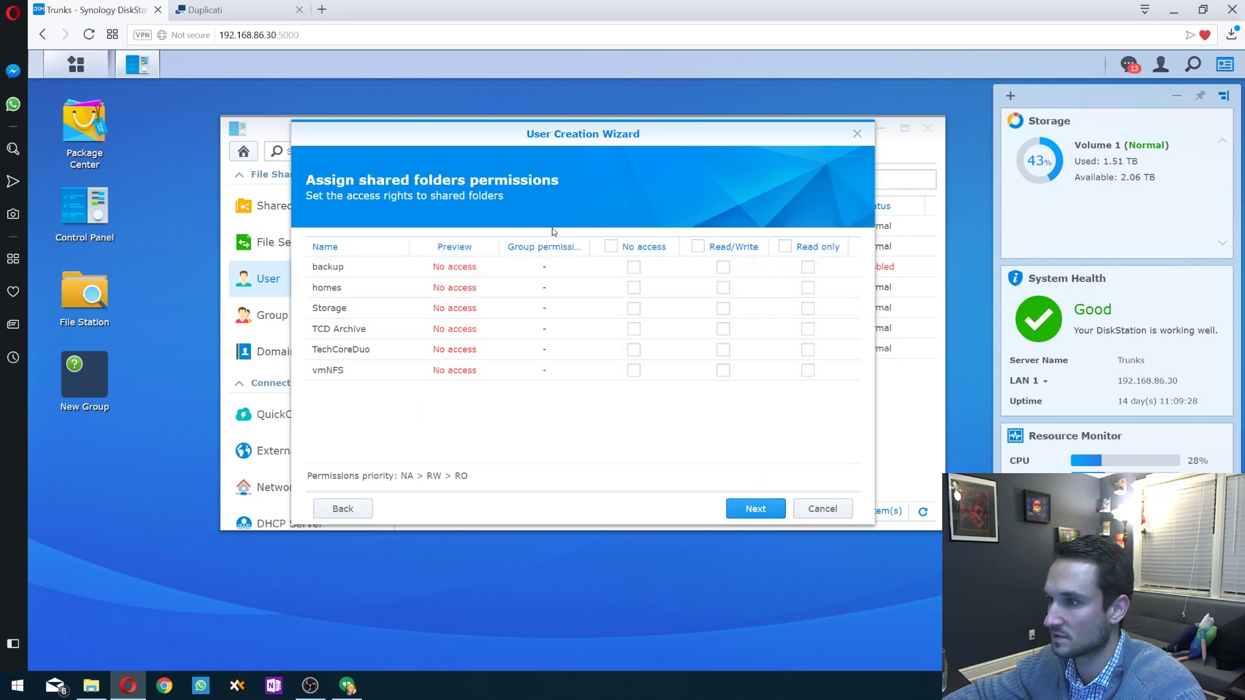
{"action": "left_click", "coordinate": [756, 510]}
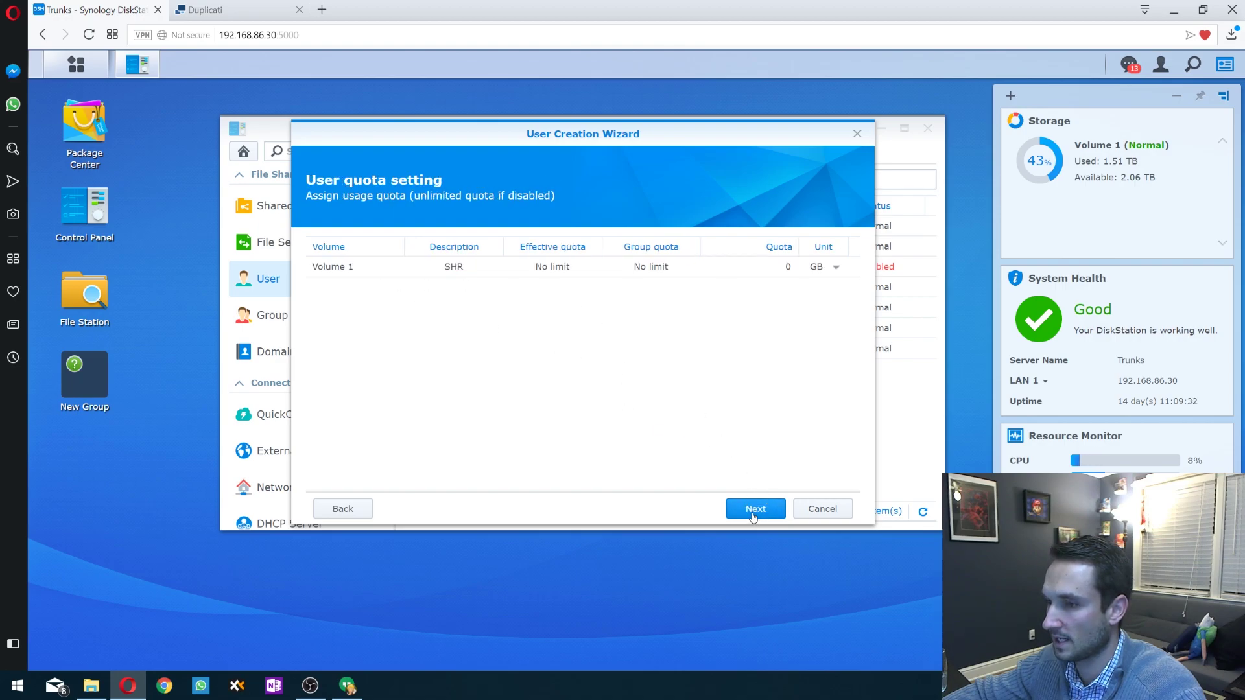
{"action": "left_click", "coordinate": [753, 515]}
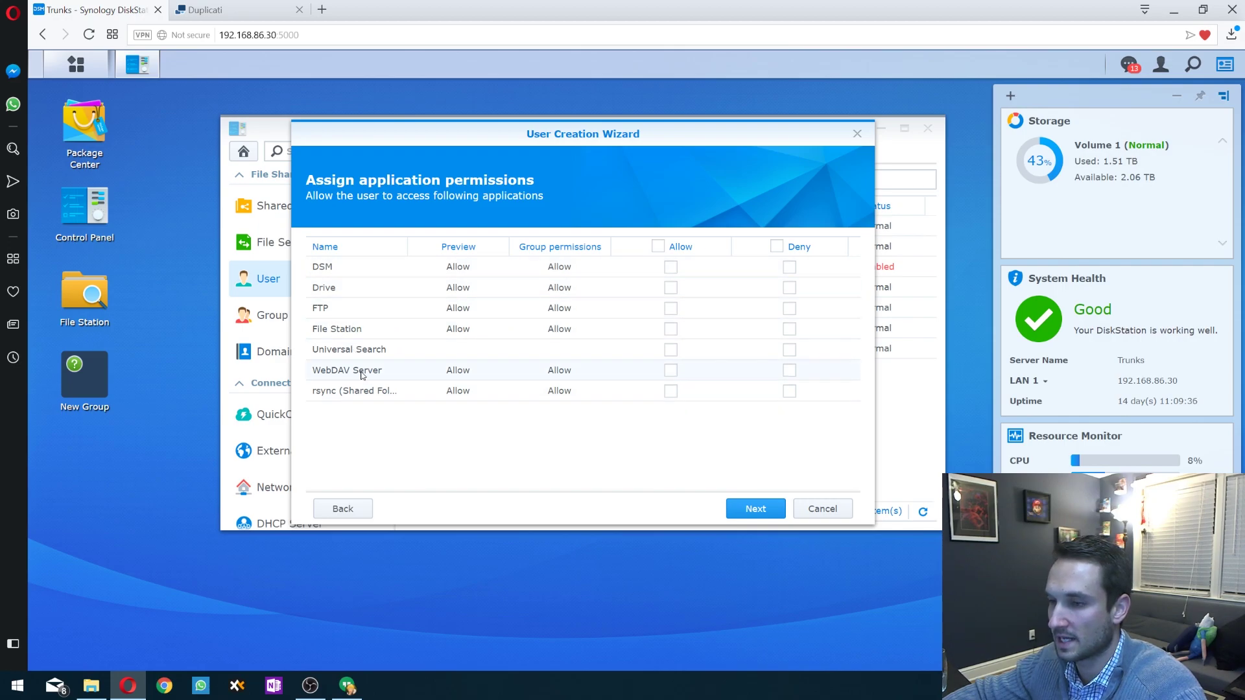
{"action": "left_click", "coordinate": [672, 371]}
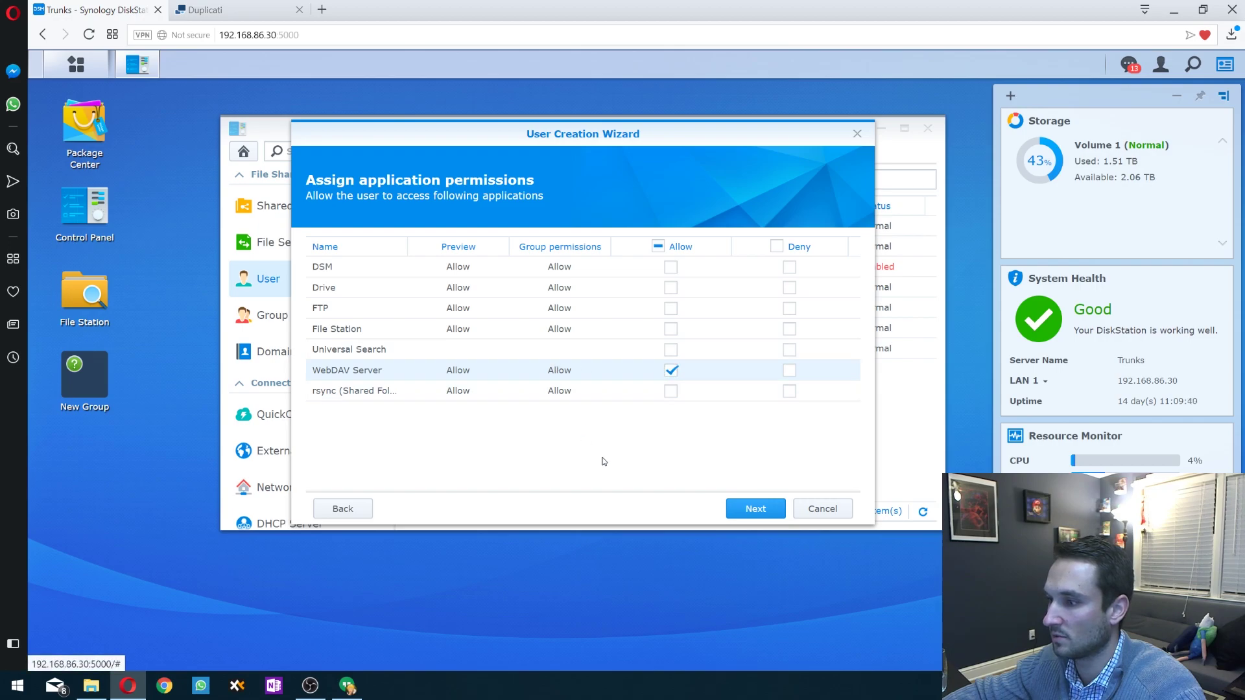
{"action": "left_click", "coordinate": [761, 510]}
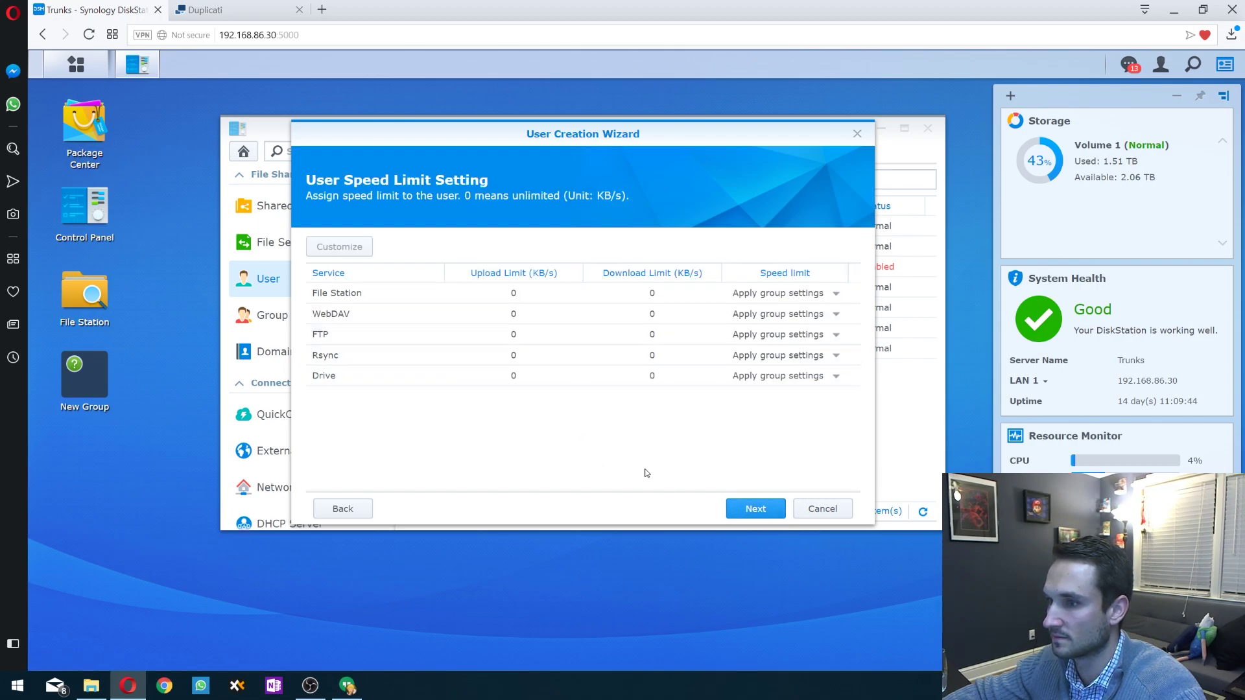
{"action": "left_click", "coordinate": [768, 512]}
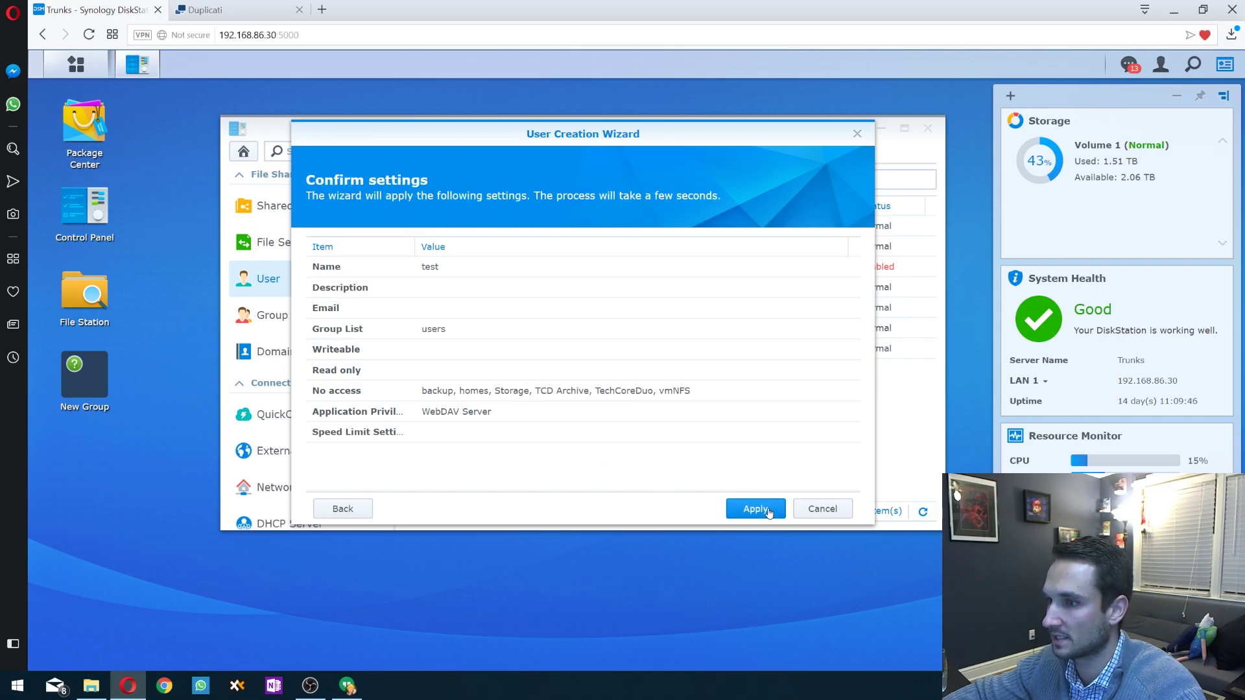
{"action": "left_click", "coordinate": [759, 511]}
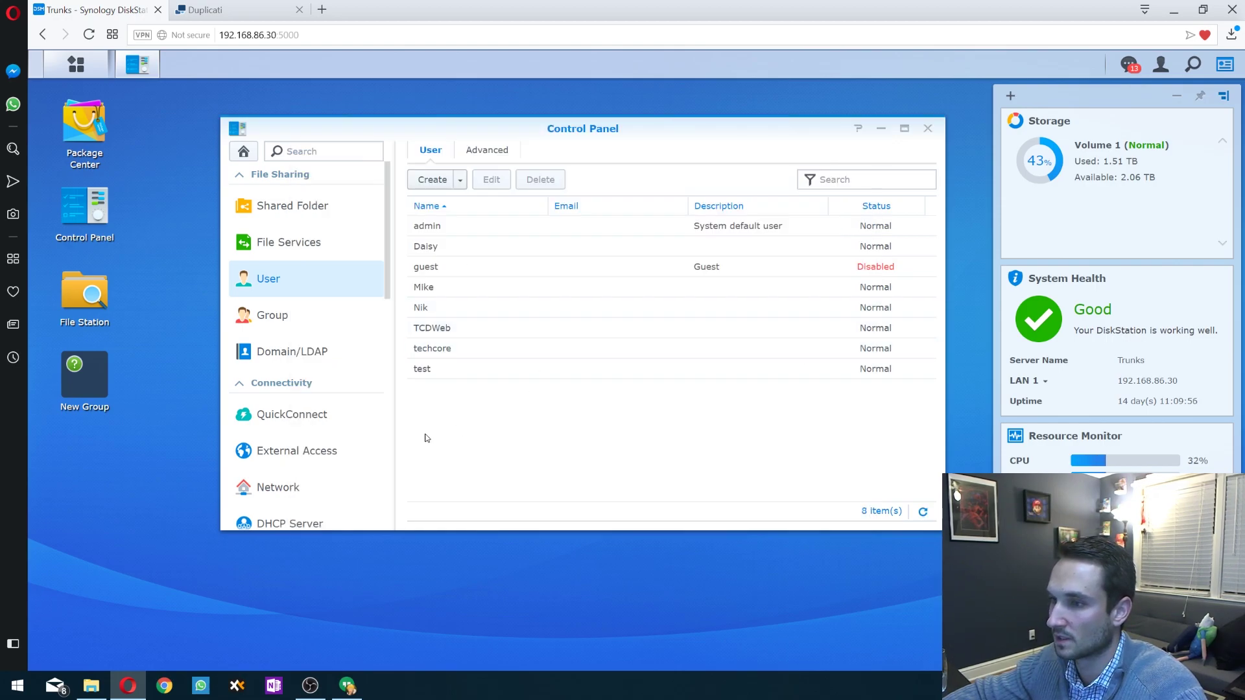
- Create shared folder 'test' with recycle bin off and no encryption, granting user test Read/Write
{"action": "left_click", "coordinate": [300, 207]}
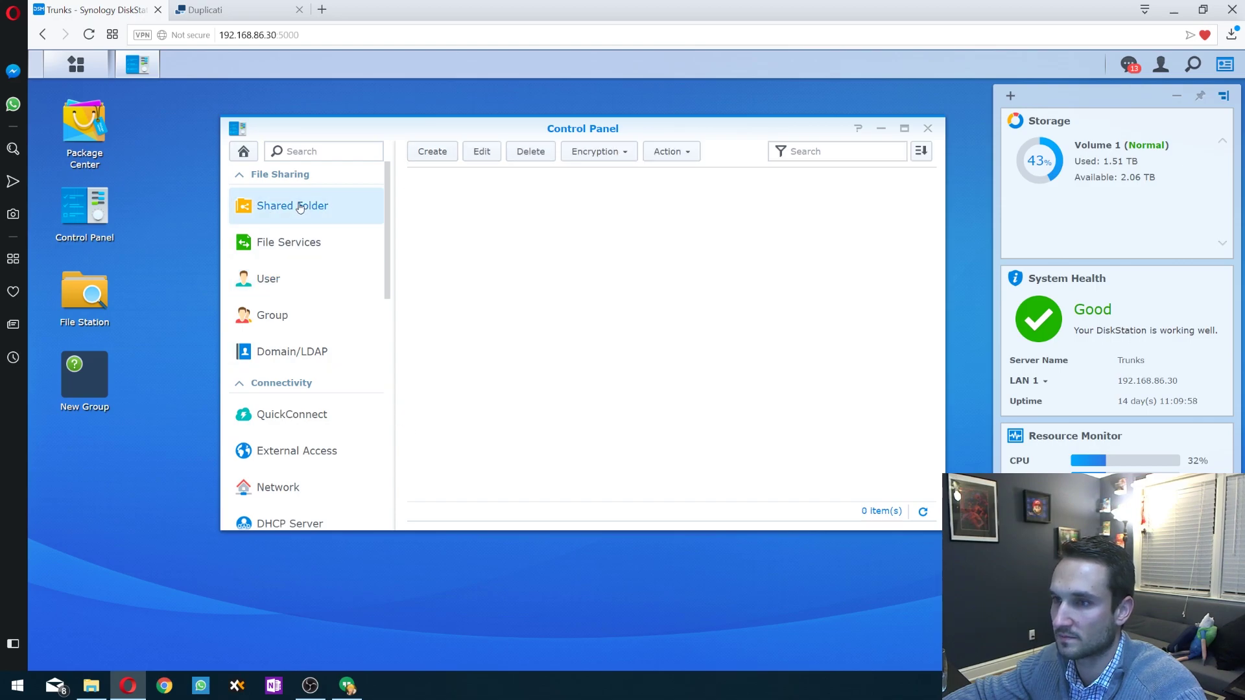
{"action": "left_click", "coordinate": [432, 152]}
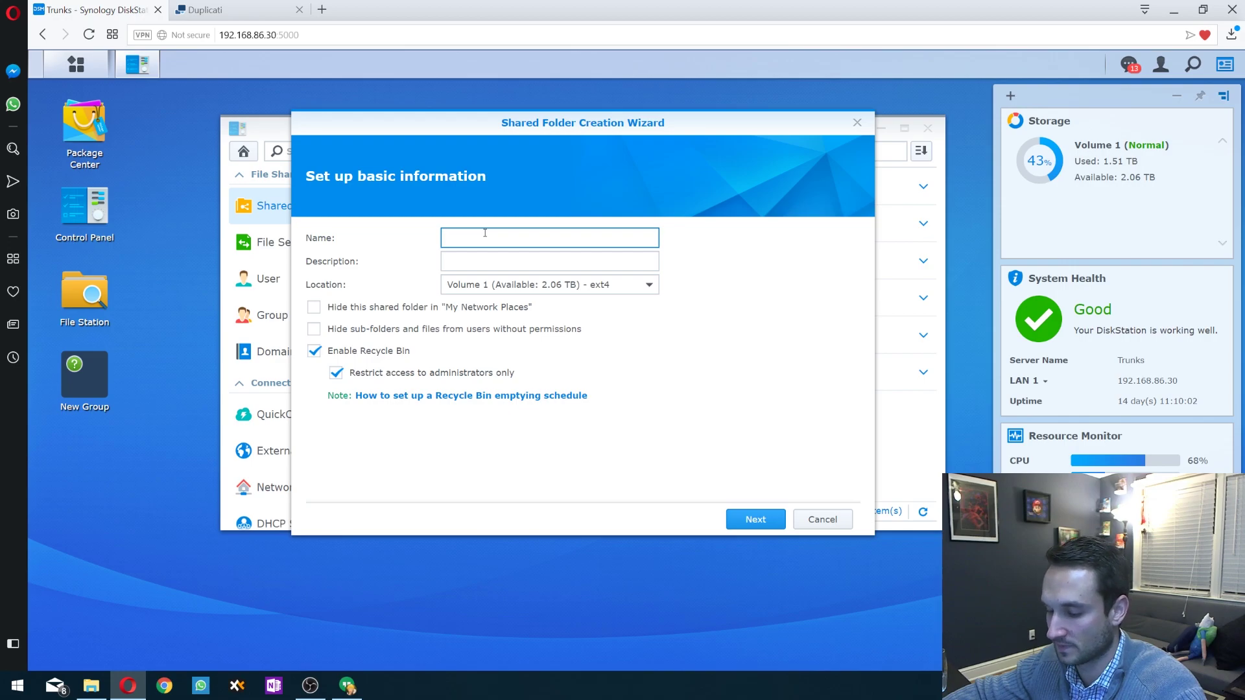
{"action": "type", "text": "test"}
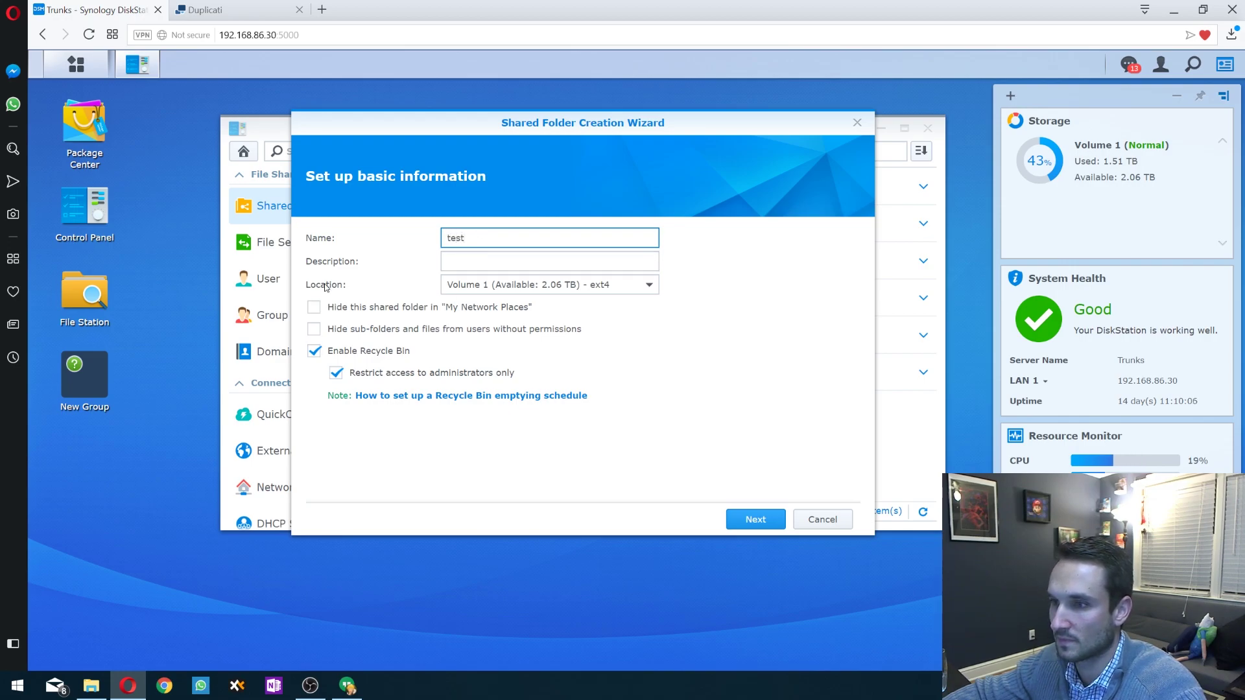
{"action": "left_click", "coordinate": [312, 353]}
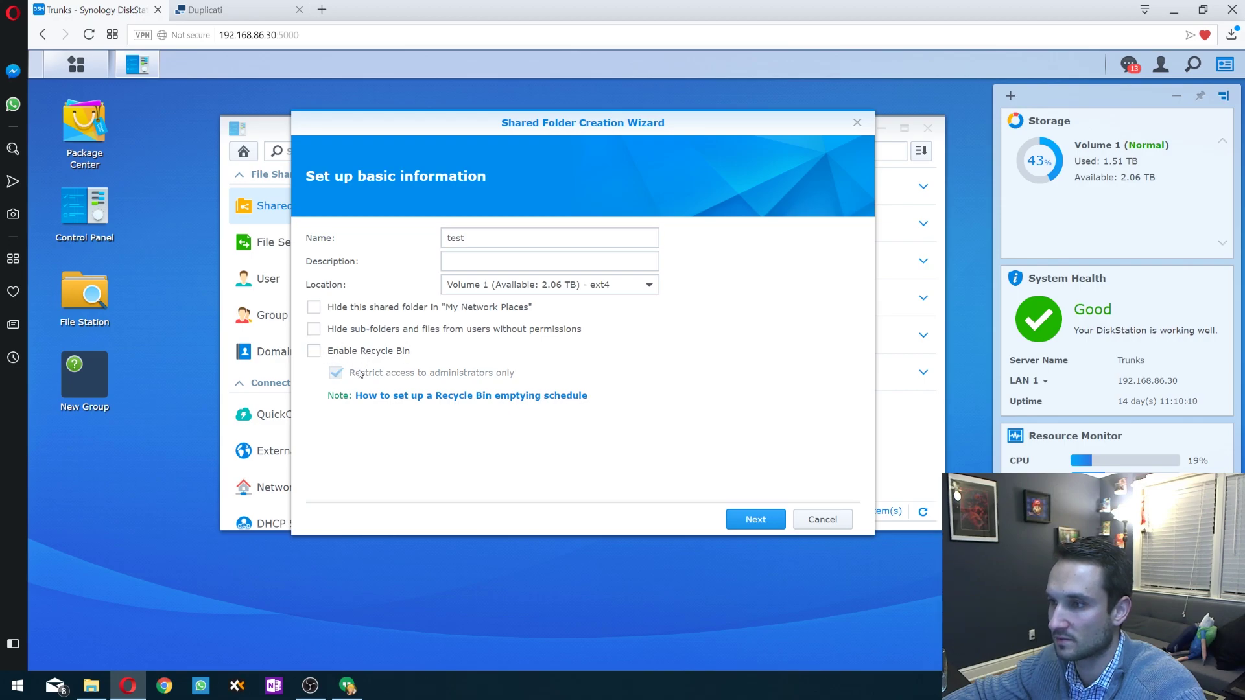
{"action": "left_click", "coordinate": [754, 519]}
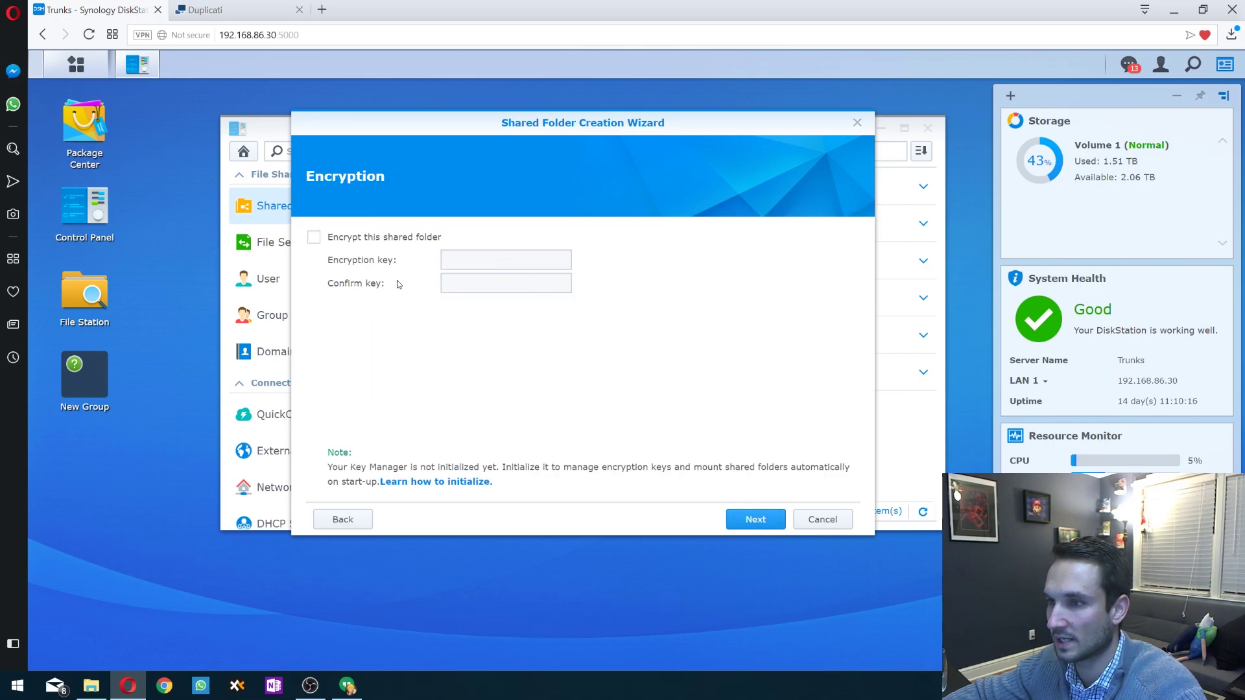
{"action": "left_click", "coordinate": [736, 520]}
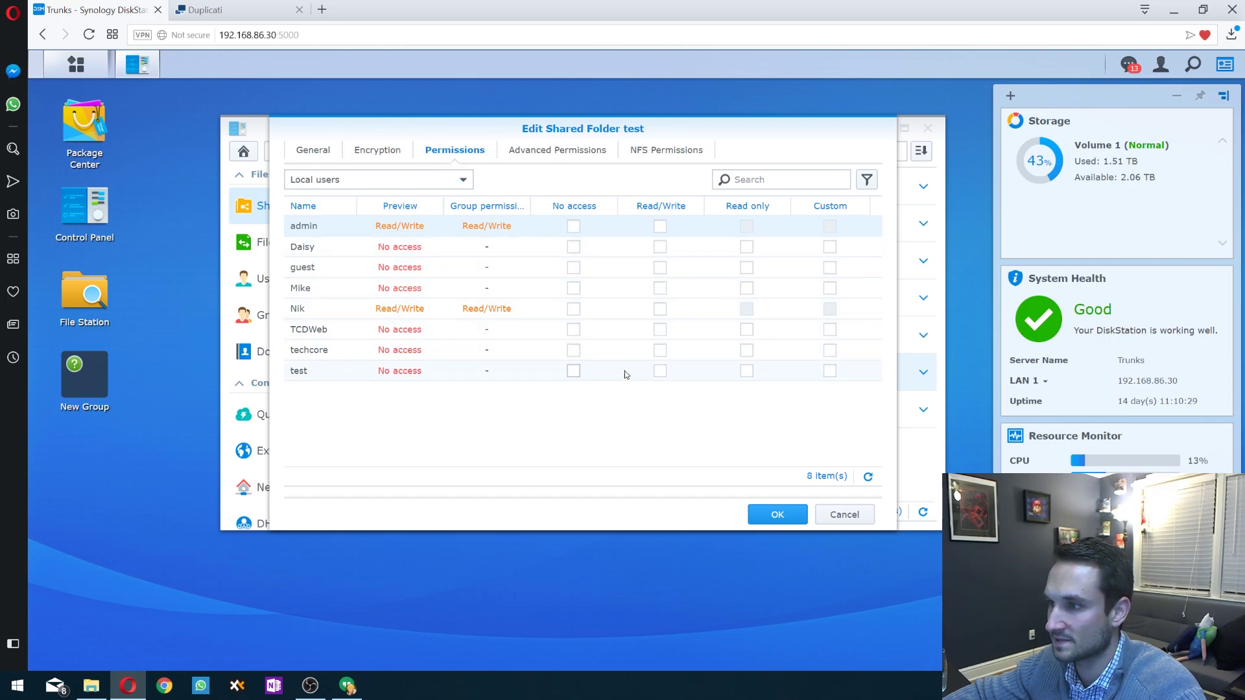
{"action": "left_click", "coordinate": [660, 370]}
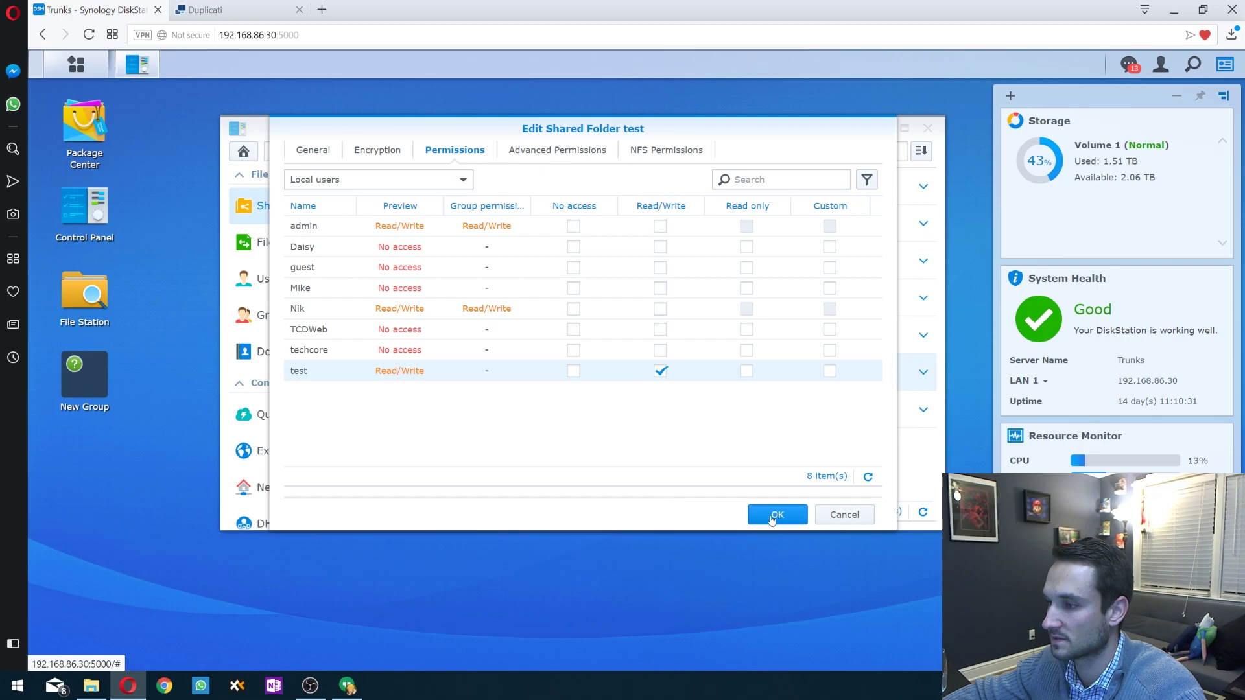
{"action": "left_click", "coordinate": [775, 514]}
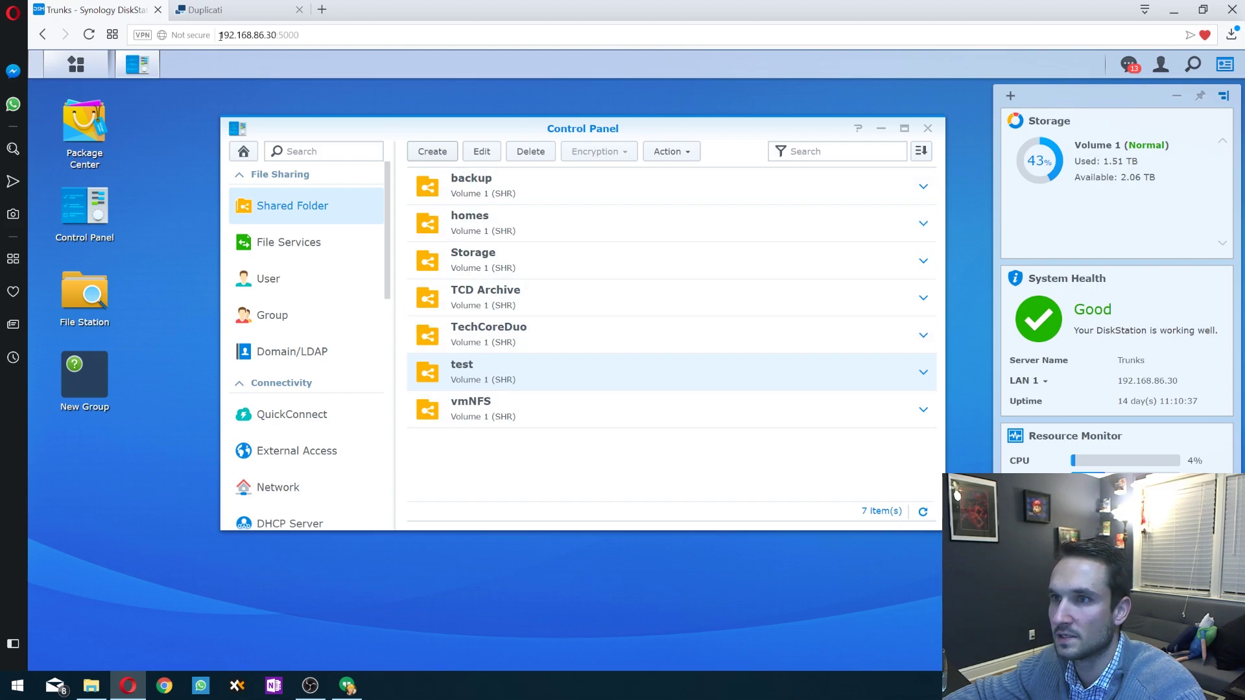
- Close Control Panel and browse the duplicati.com download page for the 2.0.3.3 installers
{"action": "left_click", "coordinate": [926, 128]}
{"action": "left_click", "coordinate": [202, 11]}
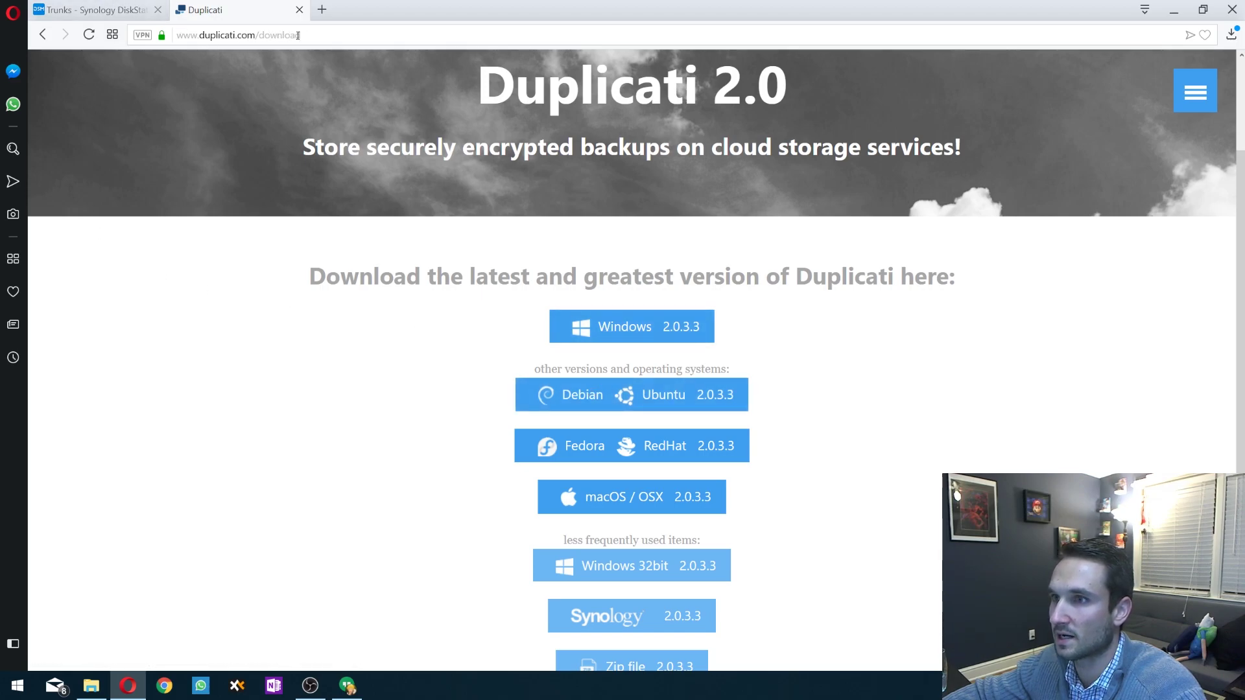
{"action": "scroll", "coordinate": [597, 302], "scroll_direction": "down", "scroll_amount": 1}
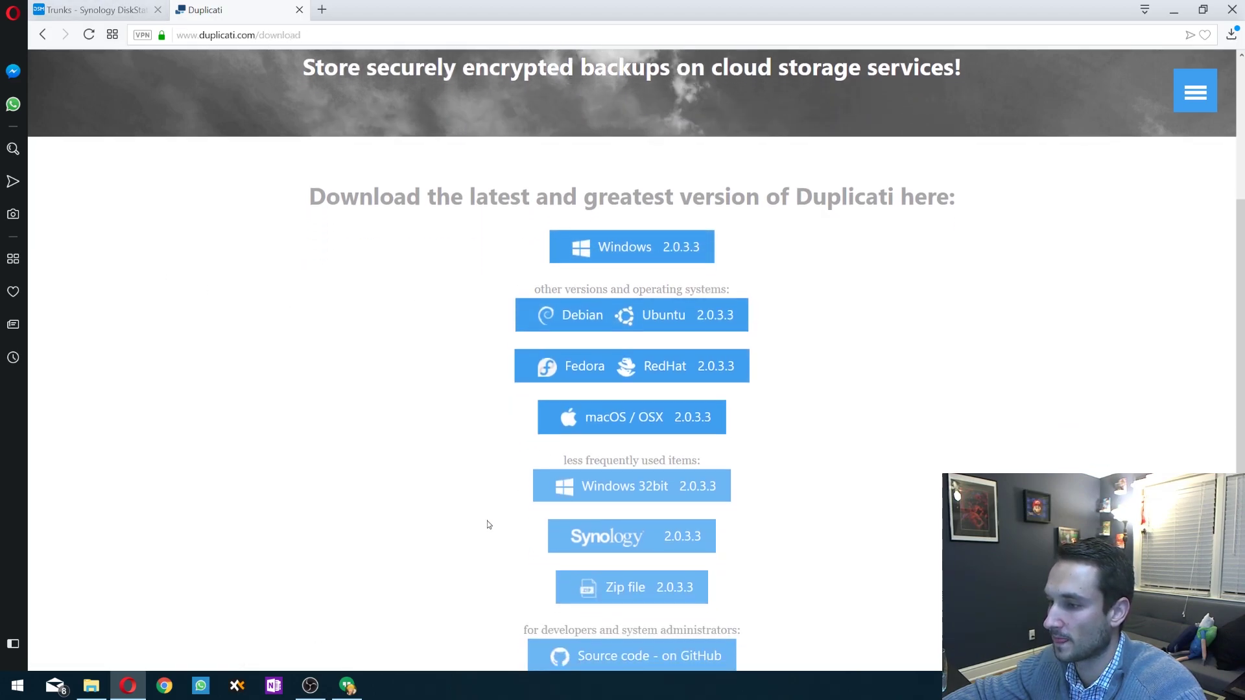
{"action": "scroll", "coordinate": [487, 522], "scroll_direction": "down", "scroll_amount": 1}
{"action": "scroll", "coordinate": [518, 519], "scroll_direction": "down", "scroll_amount": 1}
{"action": "scroll", "coordinate": [571, 354], "scroll_direction": "up", "scroll_amount": 2}
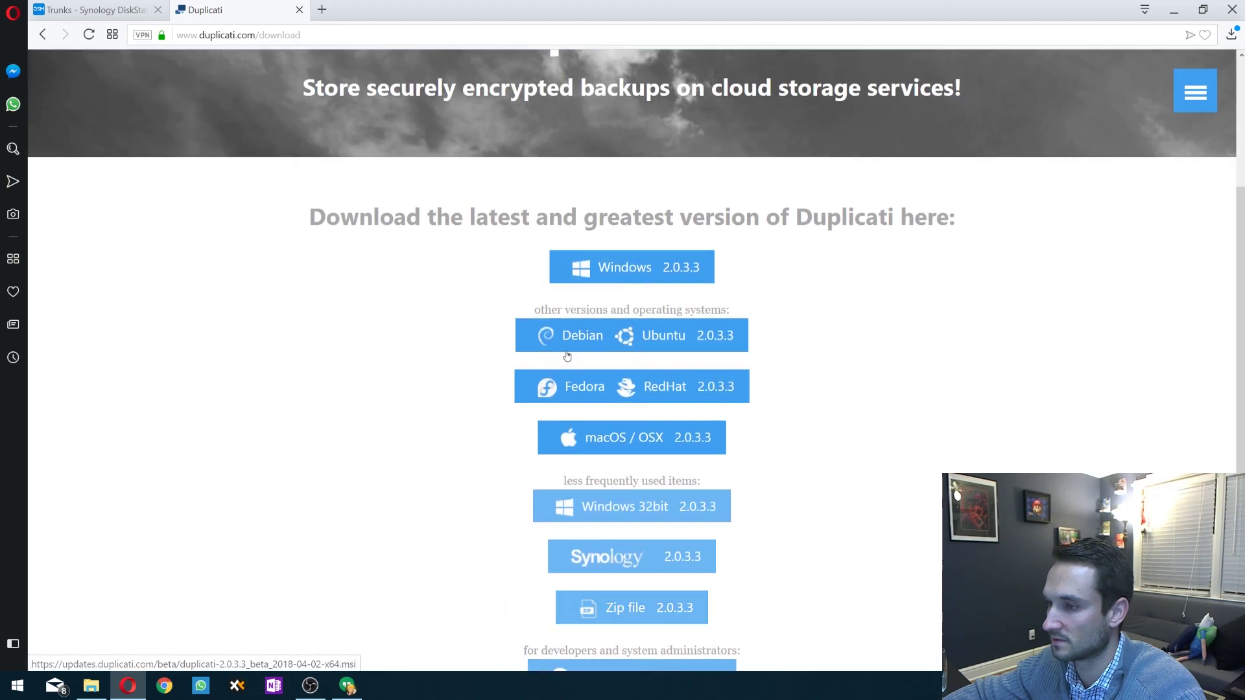
{"action": "scroll", "coordinate": [654, 418], "scroll_direction": "down", "scroll_amount": 2}
{"action": "scroll", "coordinate": [649, 463], "scroll_direction": "up", "scroll_amount": 2}
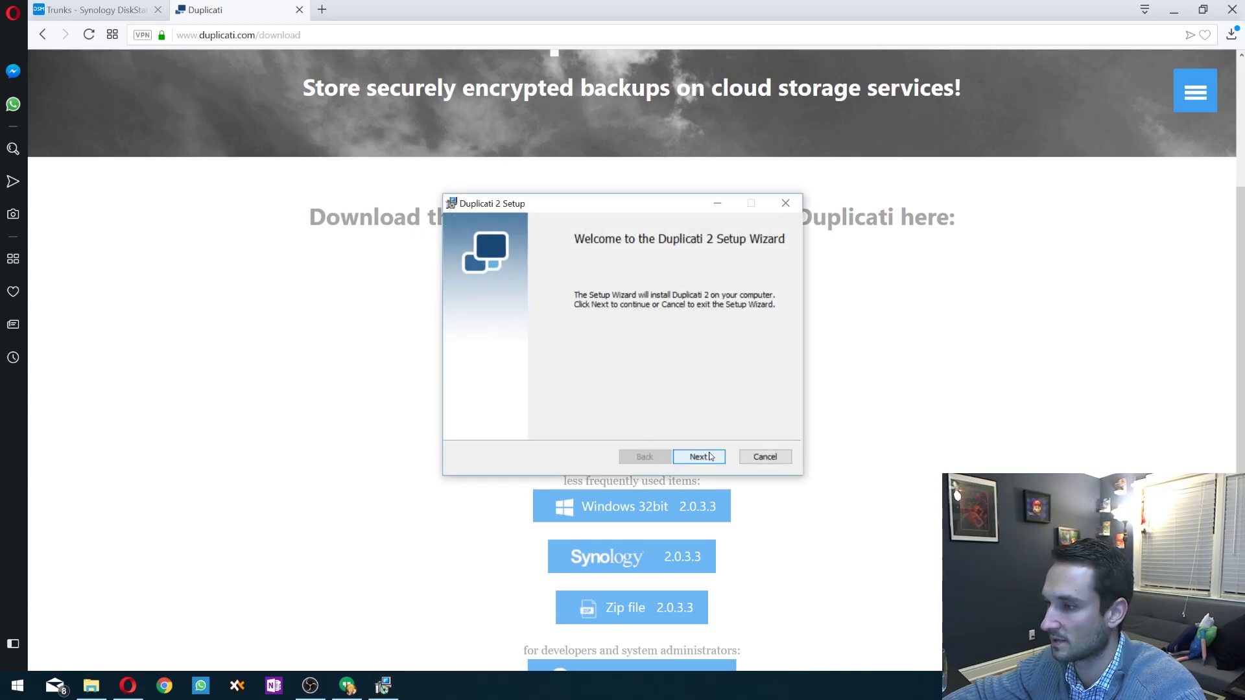
- Install Duplicati 2 with the license accepted and default components, finishing without launching it
{"action": "left_click", "coordinate": [710, 457]}
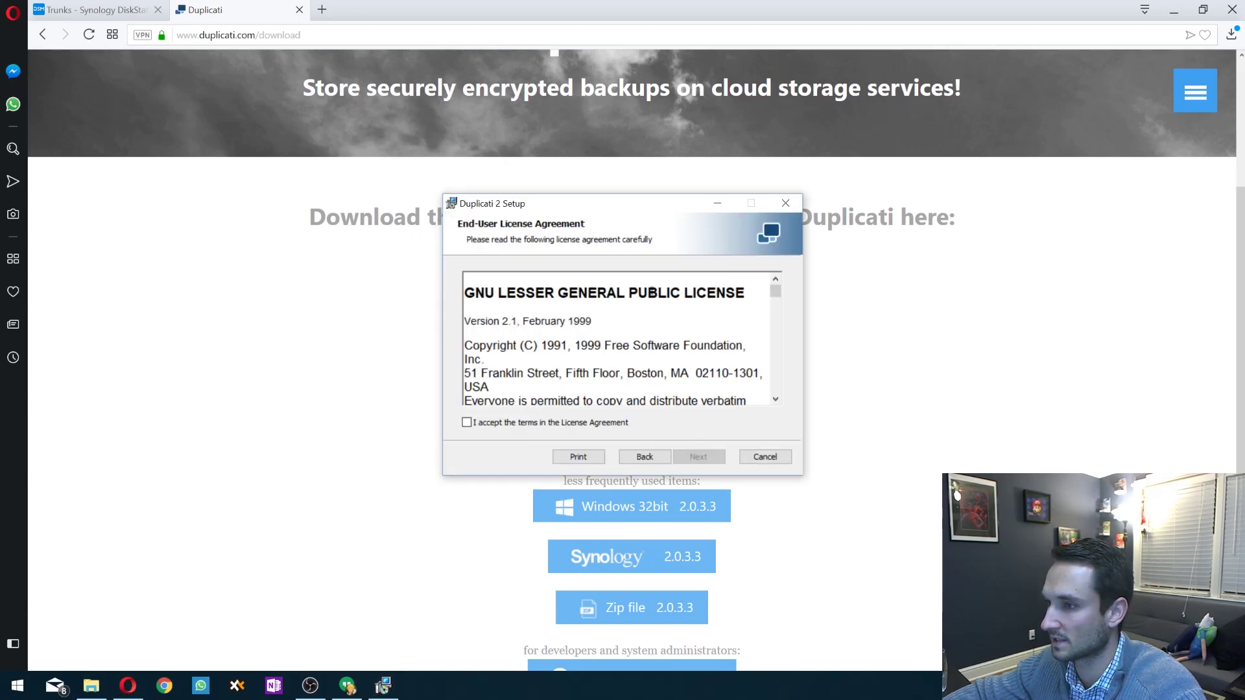
{"action": "left_click", "coordinate": [521, 425]}
{"action": "left_click", "coordinate": [698, 456]}
{"action": "left_click", "coordinate": [701, 457]}
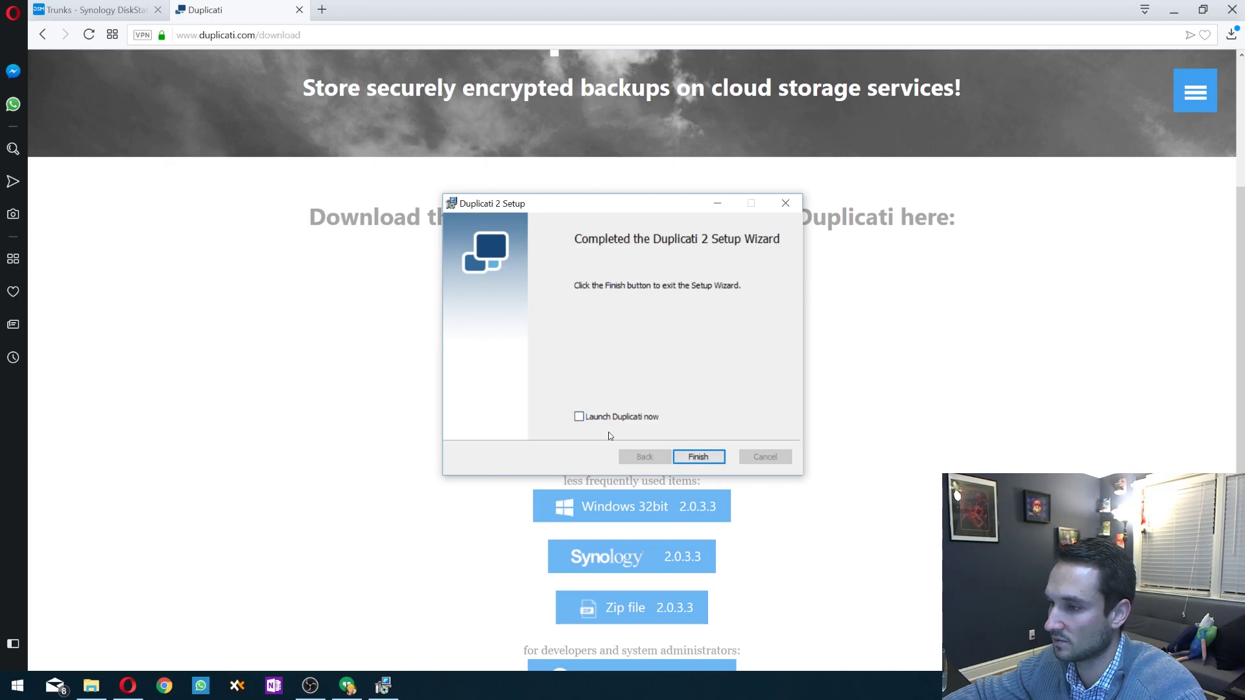
{"action": "left_click", "coordinate": [698, 456]}
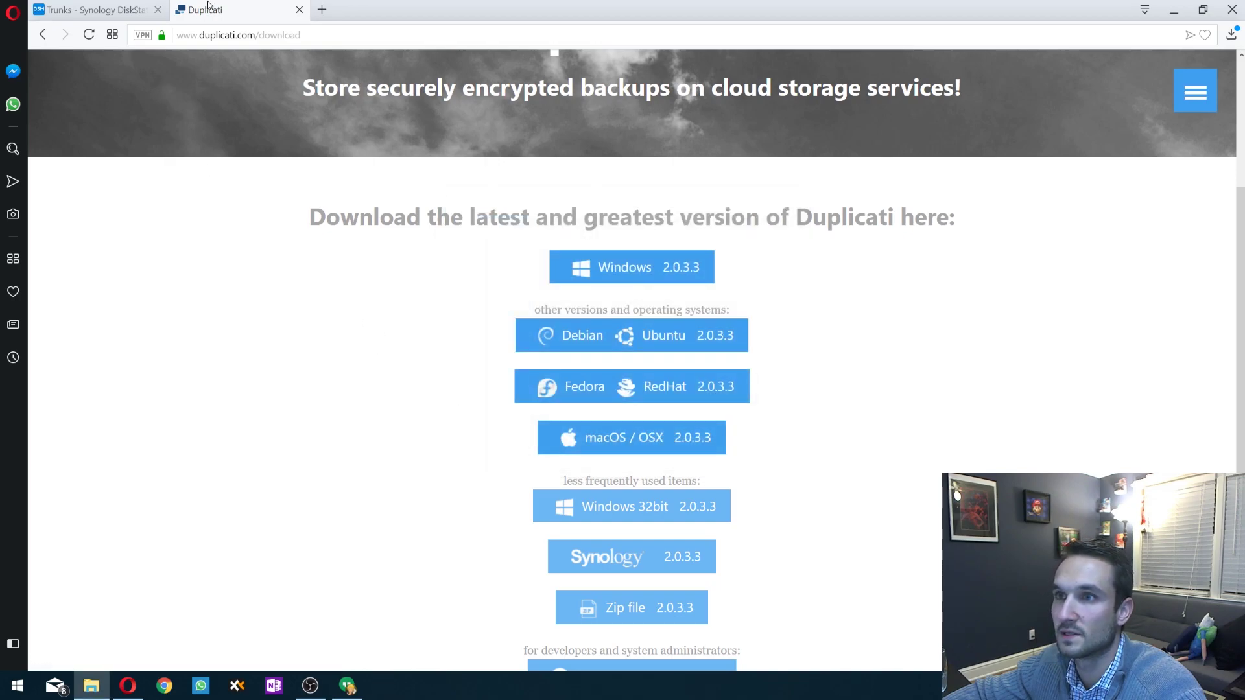
- Load the Duplicati web interface at localhost:8200 in a new Opera tab
{"action": "left_click", "coordinate": [321, 9]}
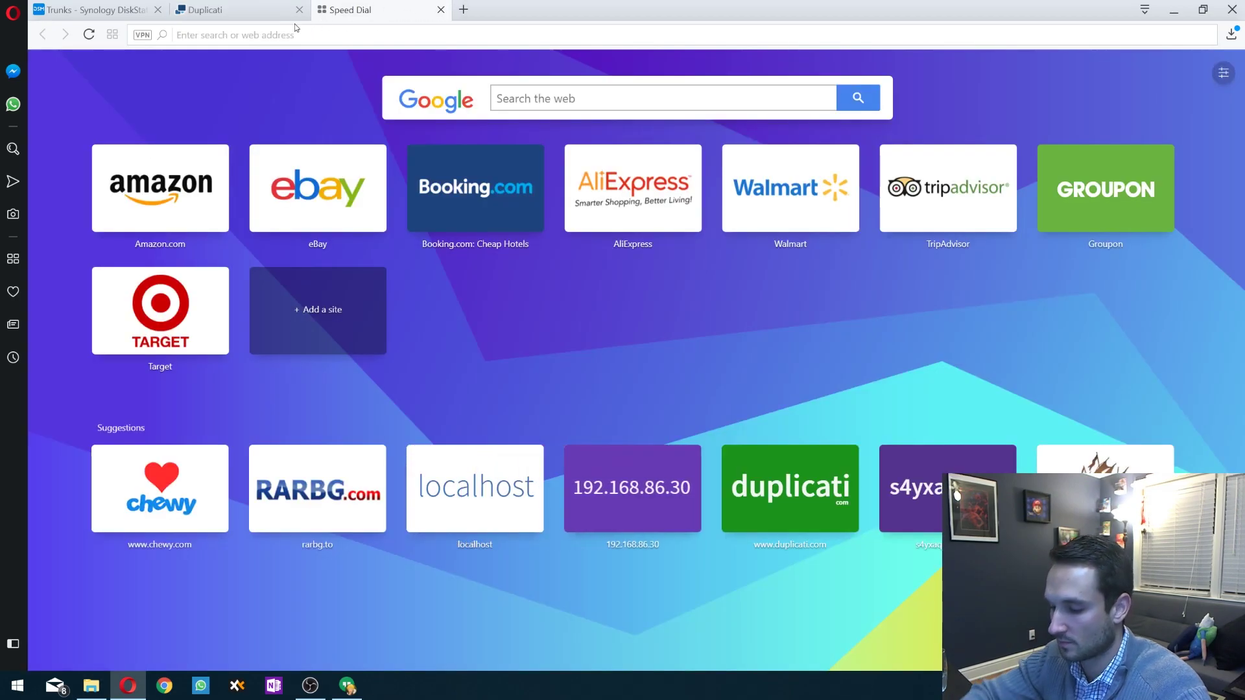
{"action": "type", "text": "local"}
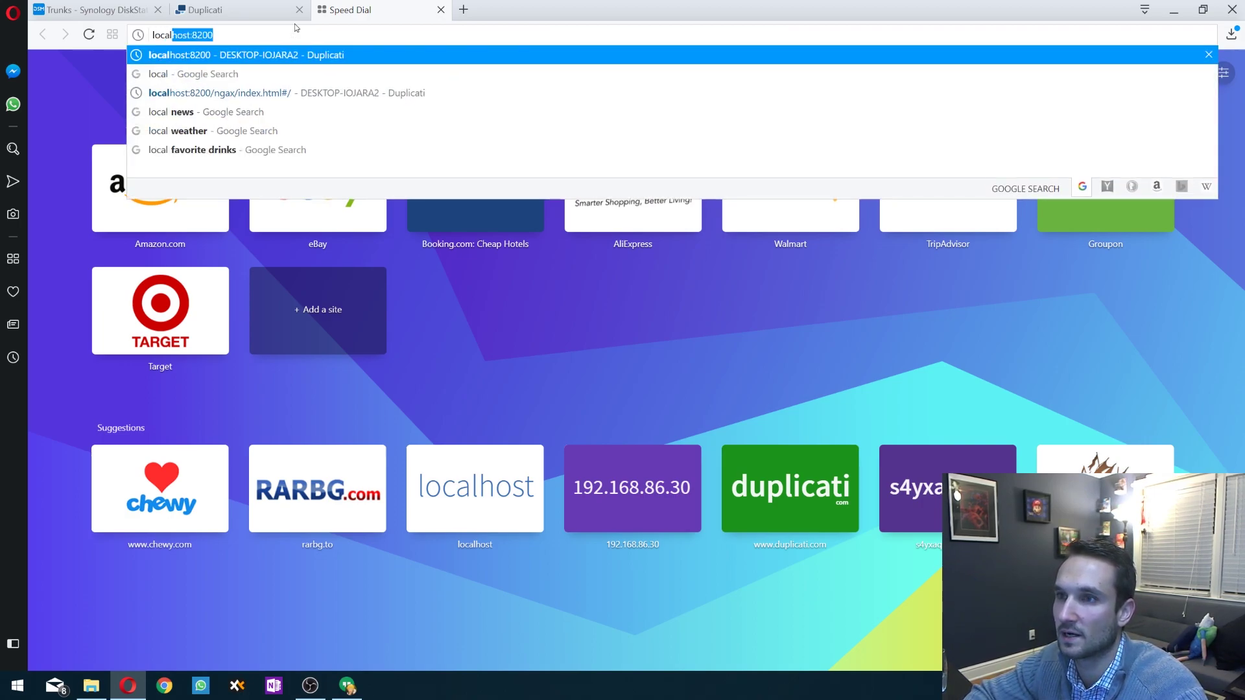
{"action": "key", "text": "Return"}
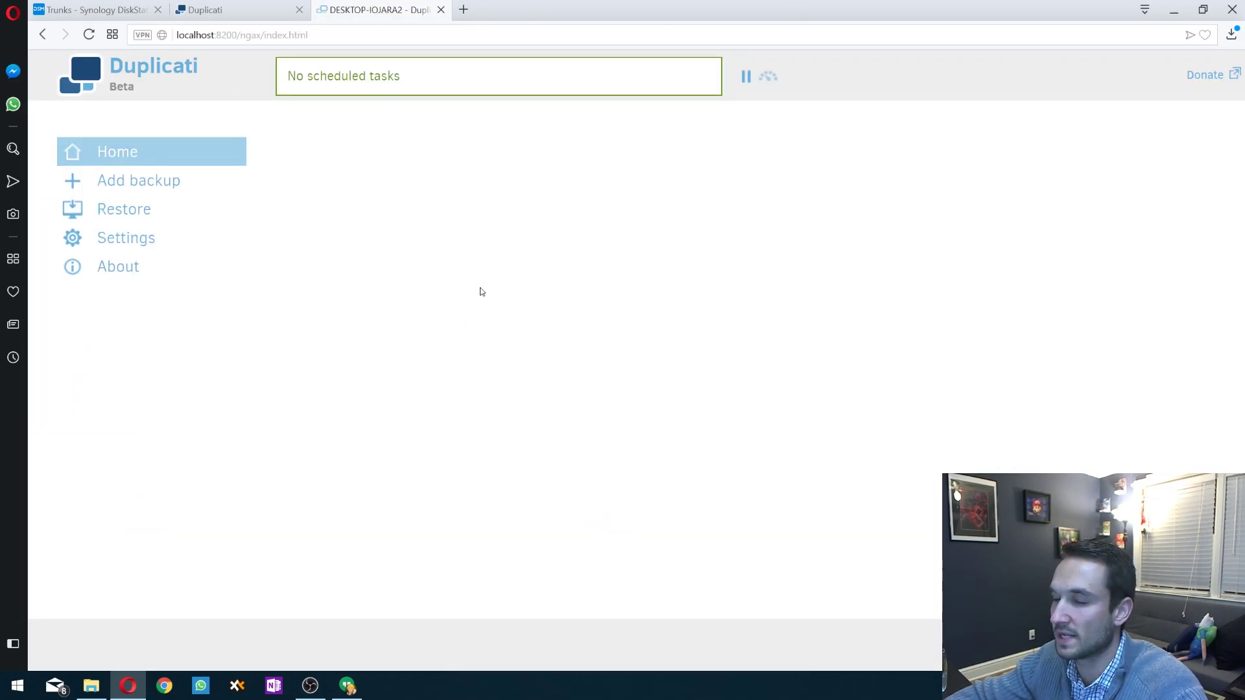
- Add a new backup named 'Backup' with AES-256 encryption and a generated strong passphrase
{"action": "left_click", "coordinate": [179, 181]}
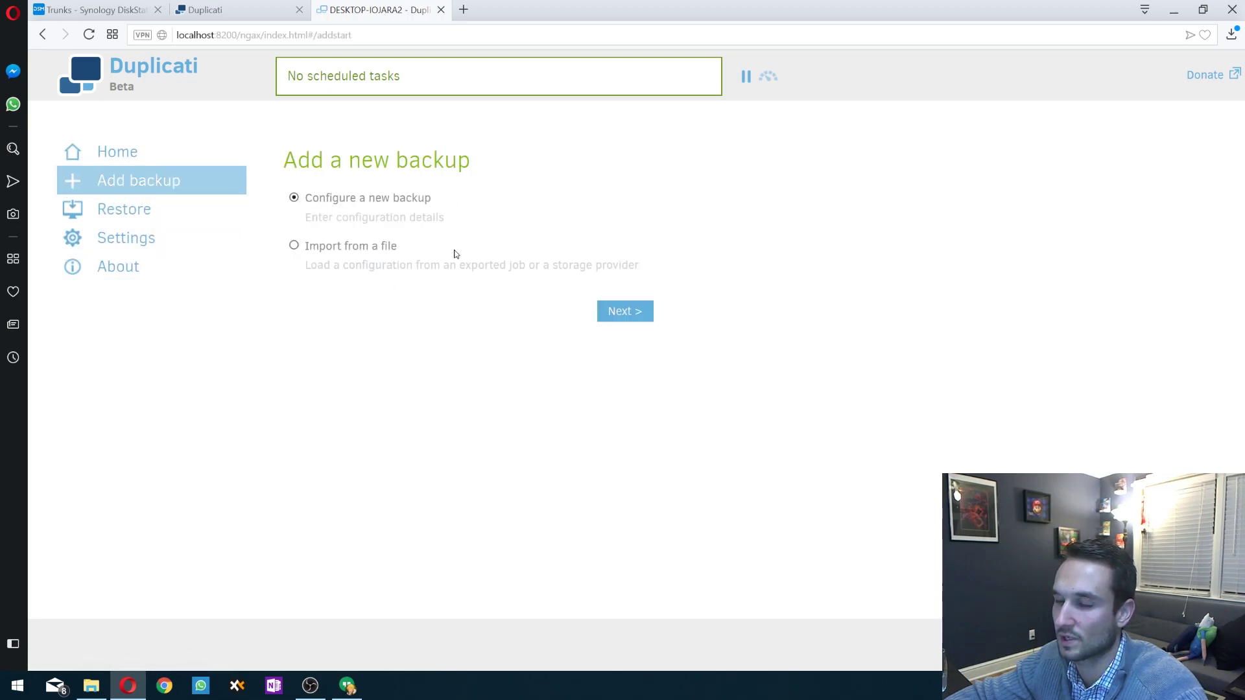
{"action": "left_click", "coordinate": [621, 314]}
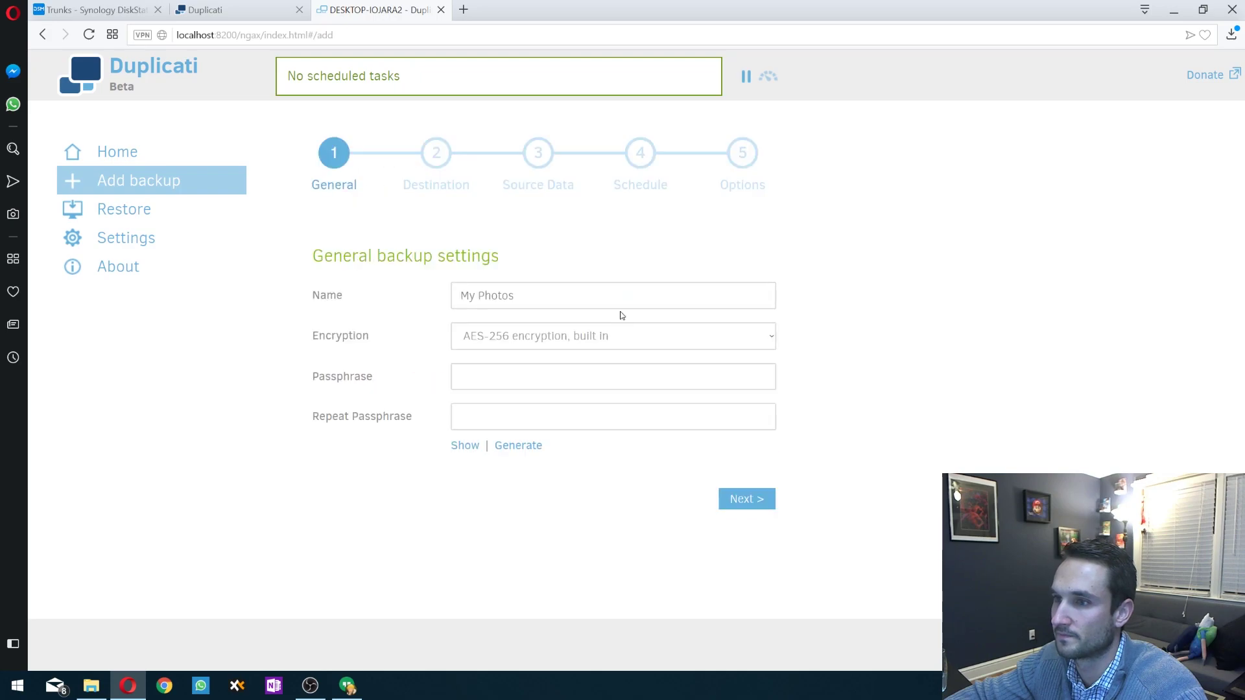
{"action": "left_click", "coordinate": [562, 287]}
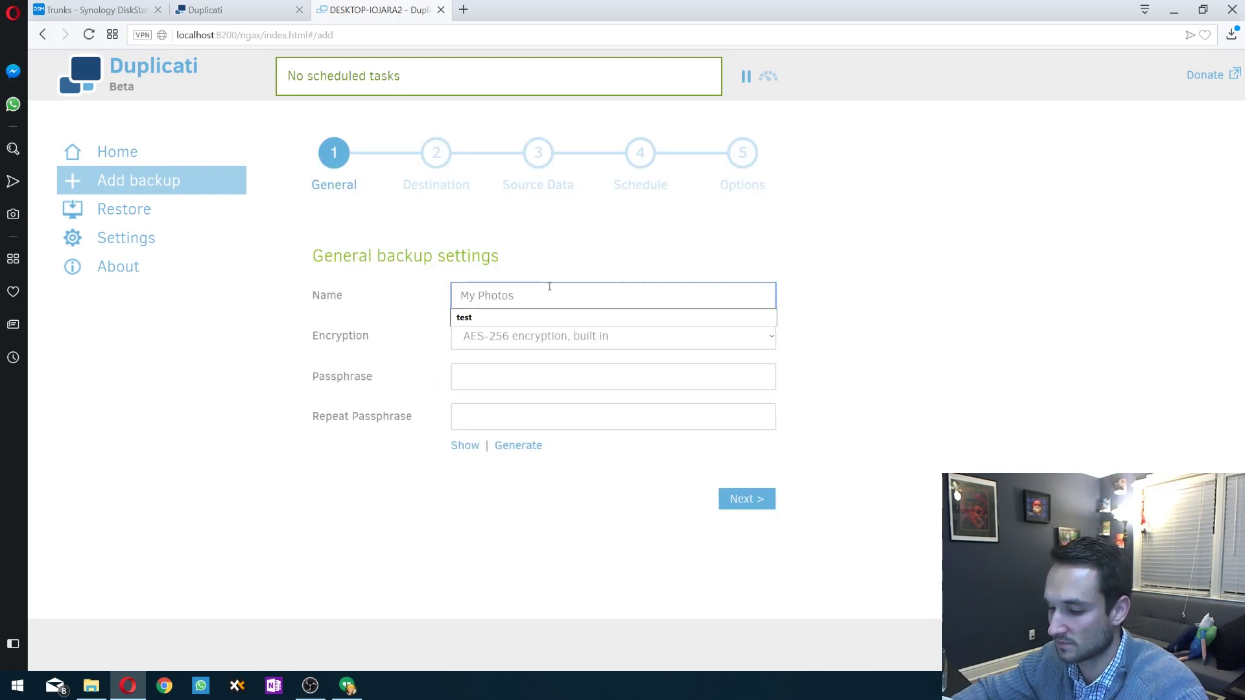
{"action": "type", "text": "Backup"}
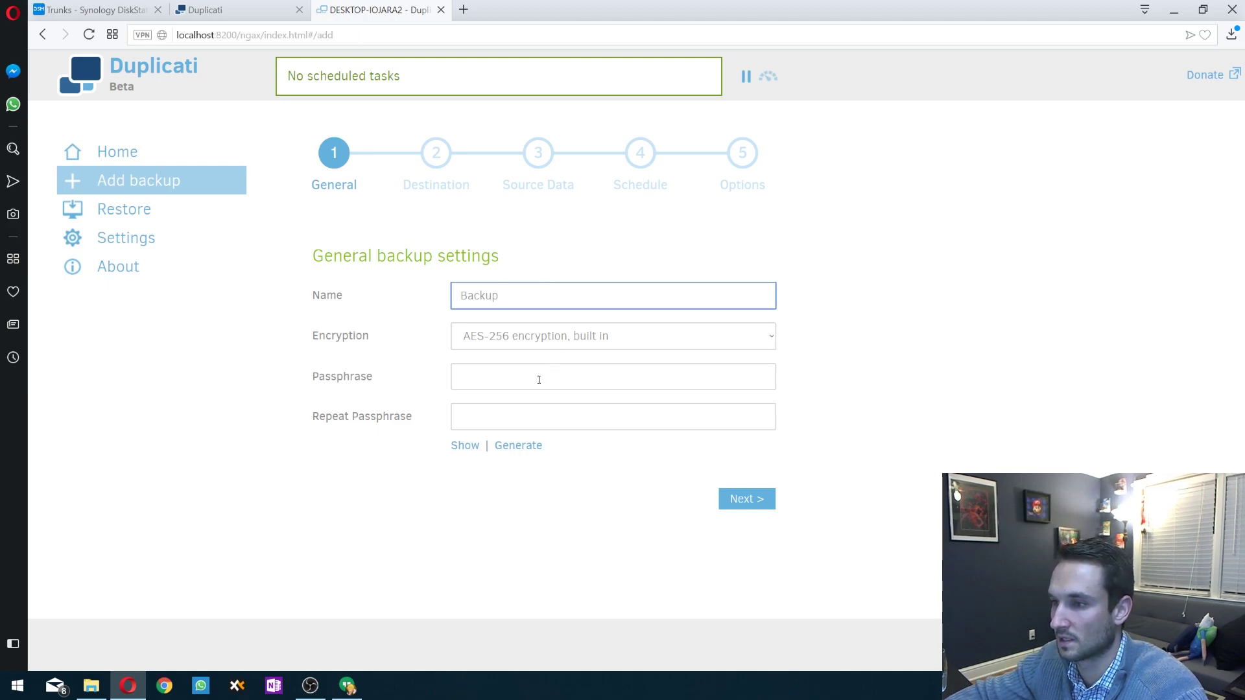
{"action": "left_click", "coordinate": [539, 380]}
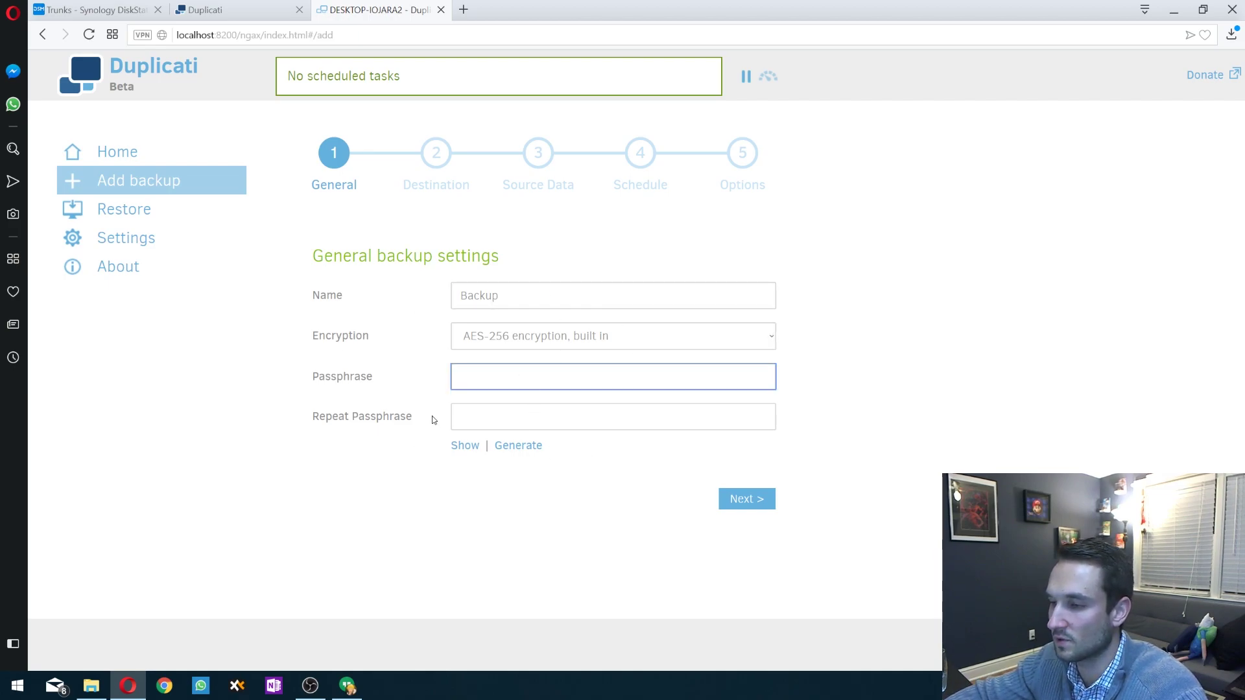
{"action": "left_click", "coordinate": [506, 446]}
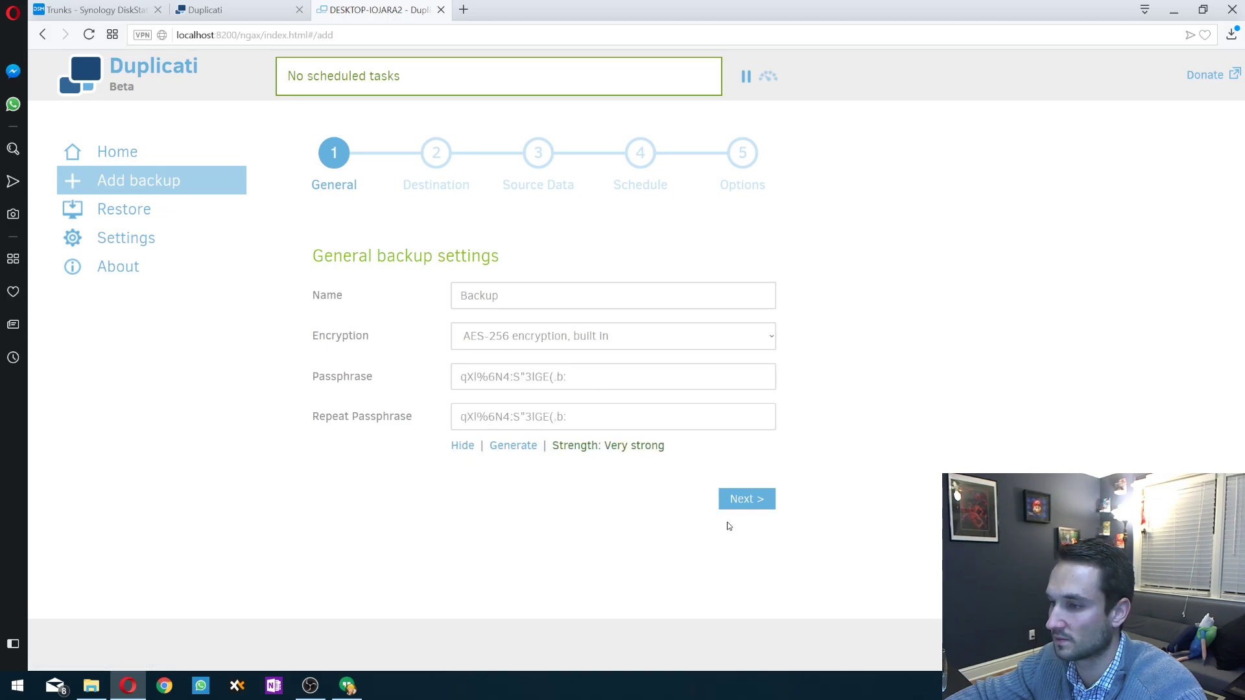
{"action": "left_click", "coordinate": [744, 500]}
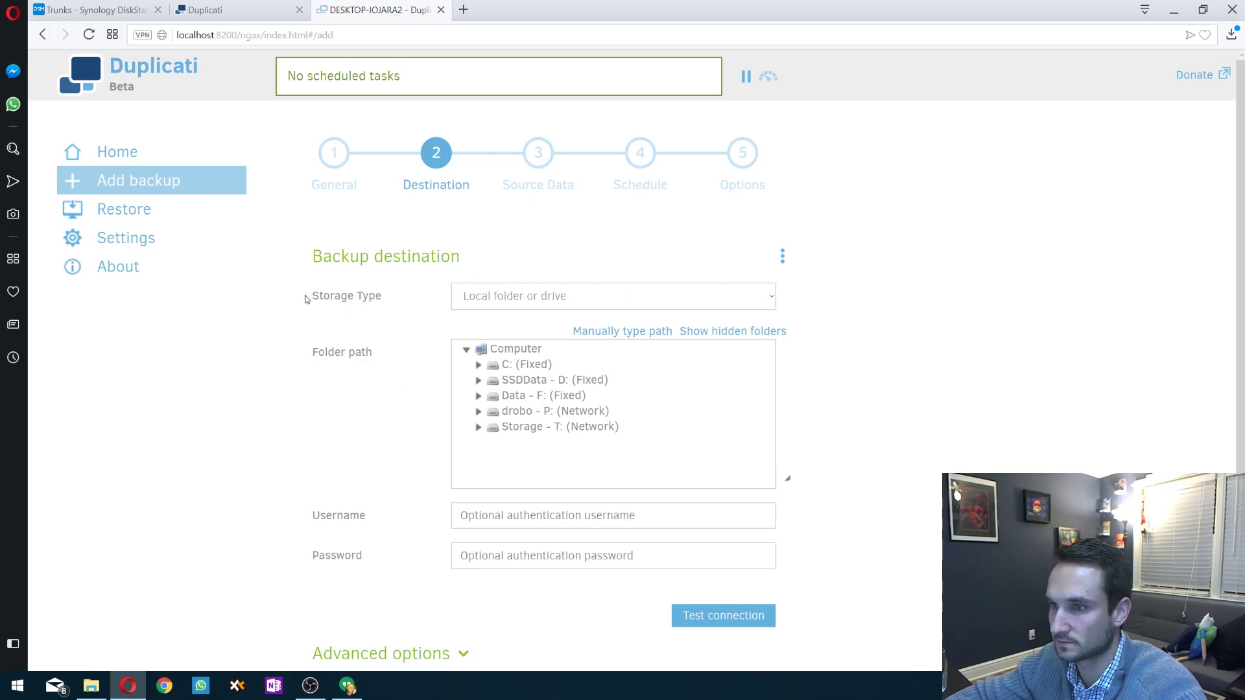
- Choose WebDAV storage over SSL at server 192.168.86.30, port 5006
{"action": "left_click_drag", "start_coordinate": [305, 296], "coordinate": [392, 296]}
{"action": "left_click", "coordinate": [528, 302]}
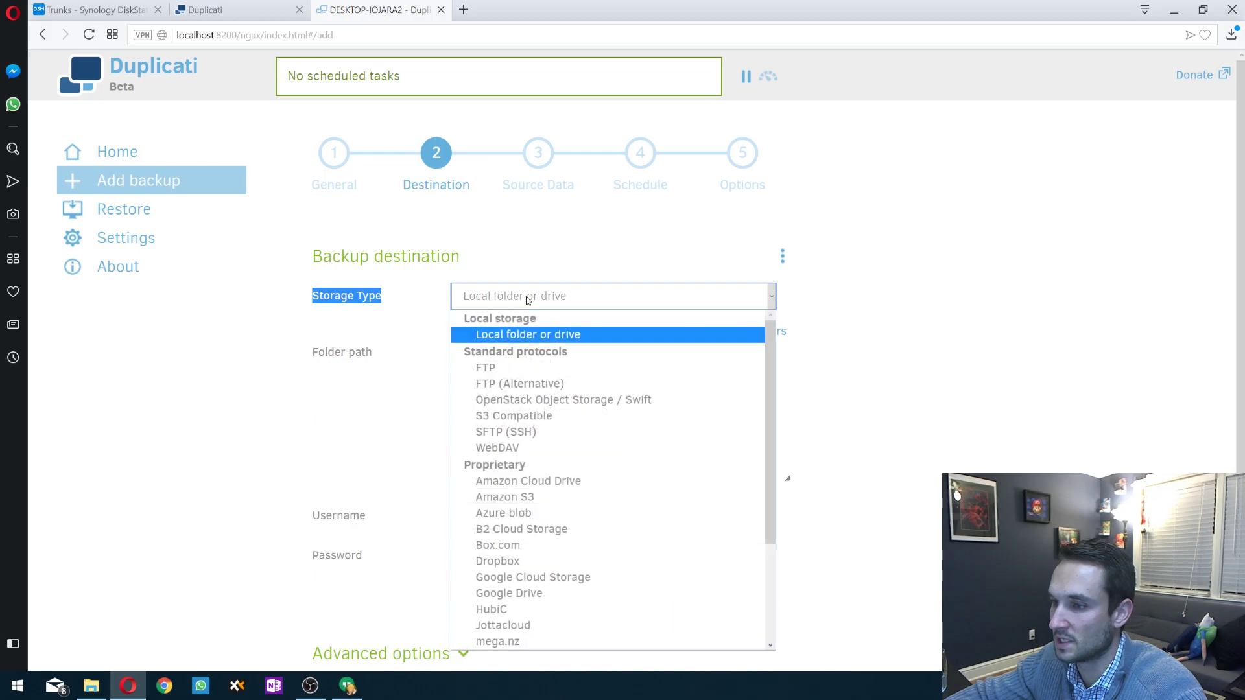
{"action": "left_click", "coordinate": [539, 448]}
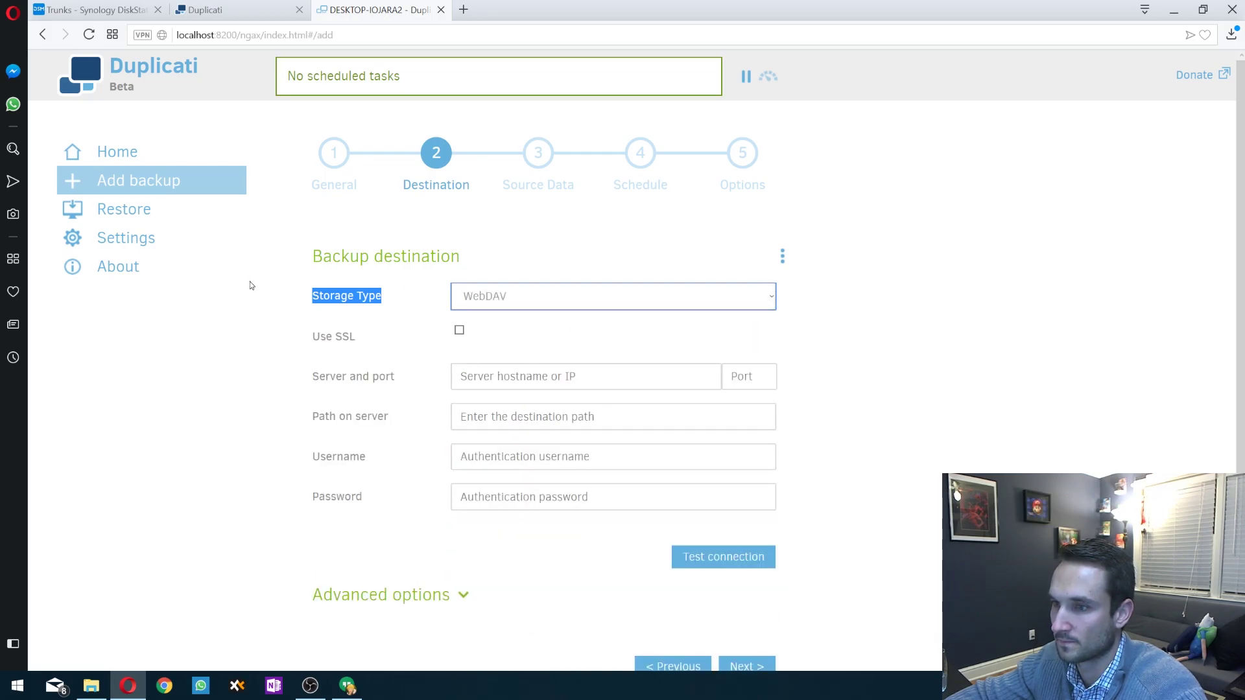
{"action": "scroll", "coordinate": [250, 282], "scroll_direction": "down", "scroll_amount": 1}
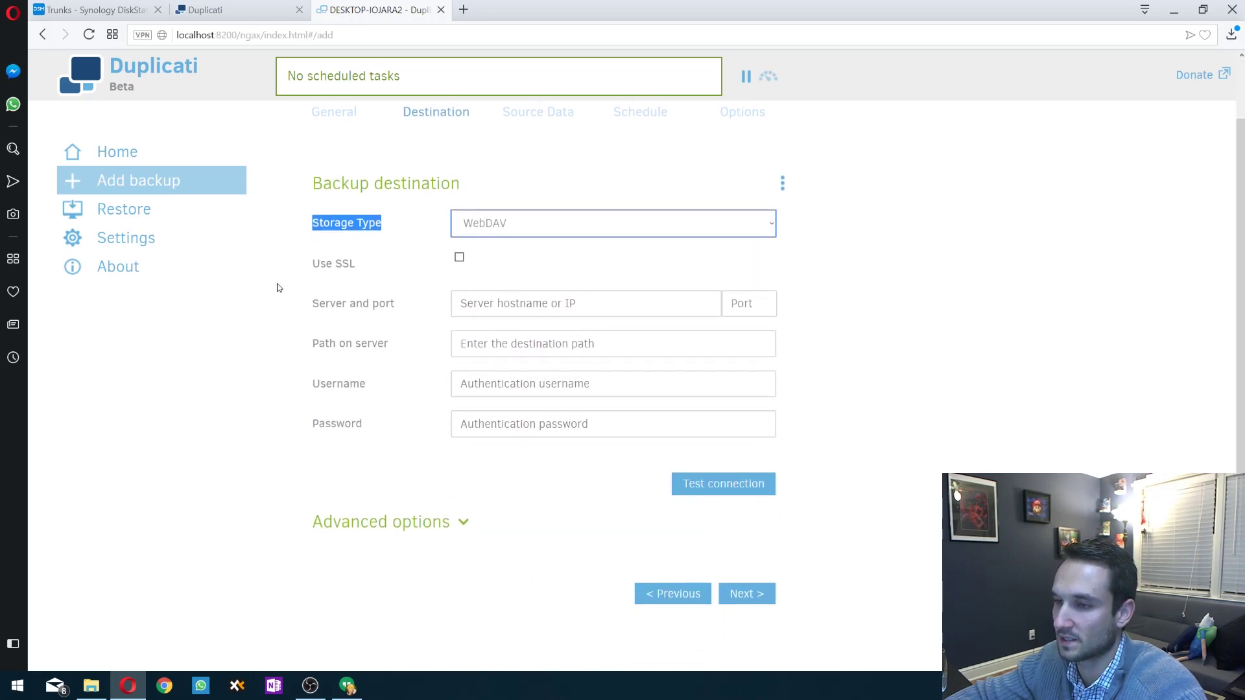
{"action": "left_click", "coordinate": [459, 258]}
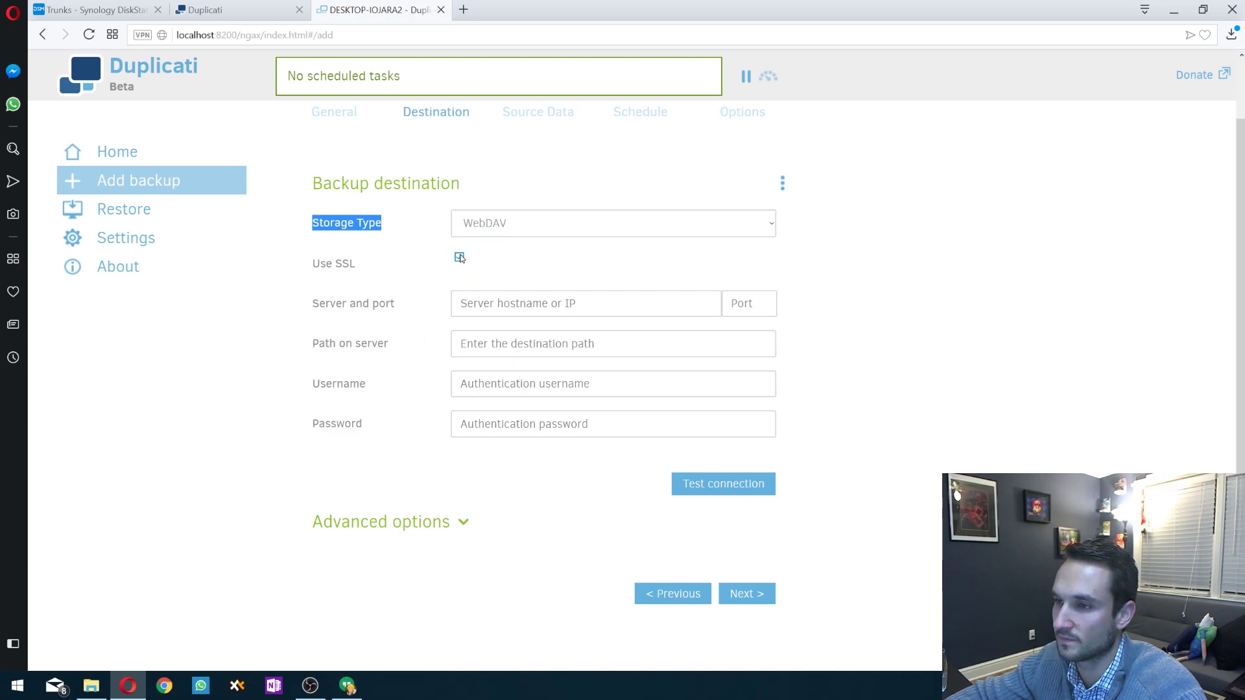
{"action": "left_click", "coordinate": [495, 298]}
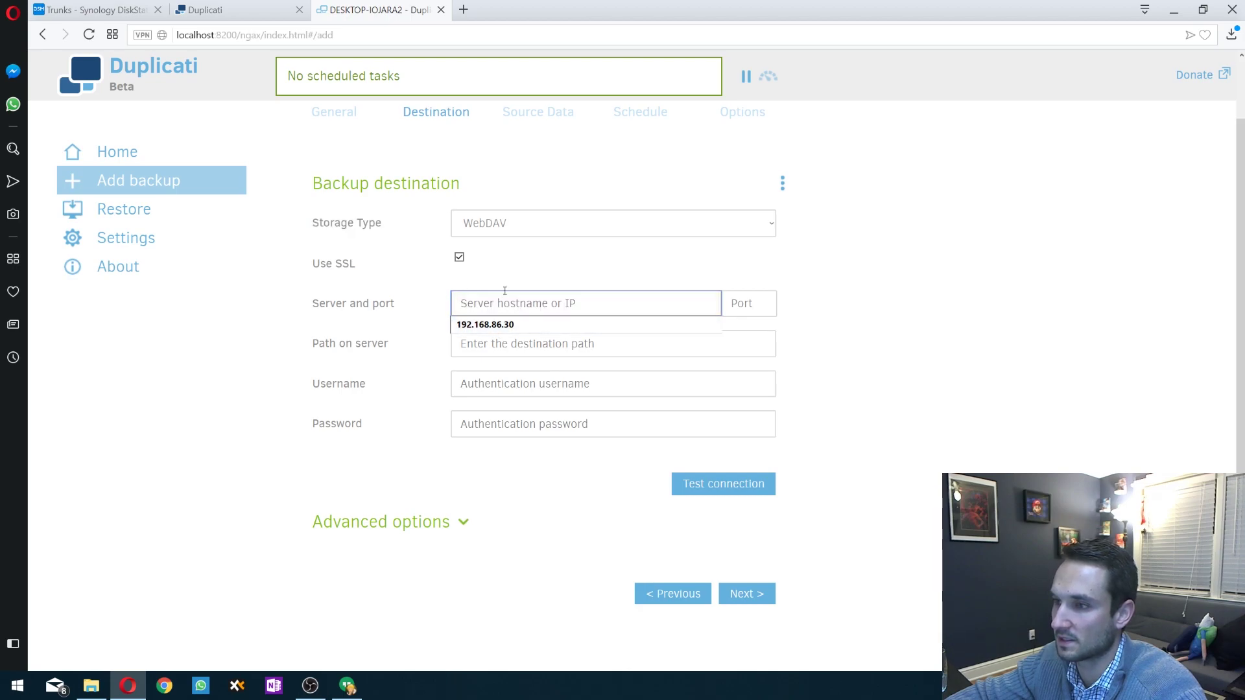
{"action": "left_click", "coordinate": [494, 325]}
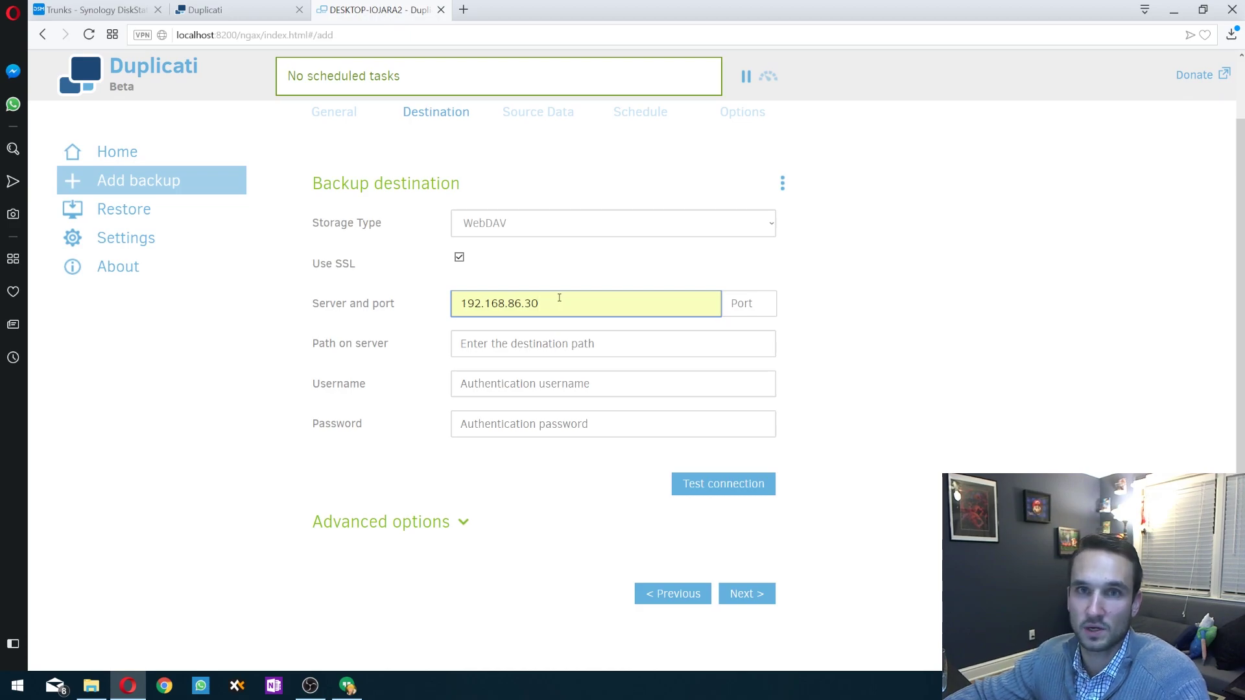
{"action": "left_click", "coordinate": [735, 303]}
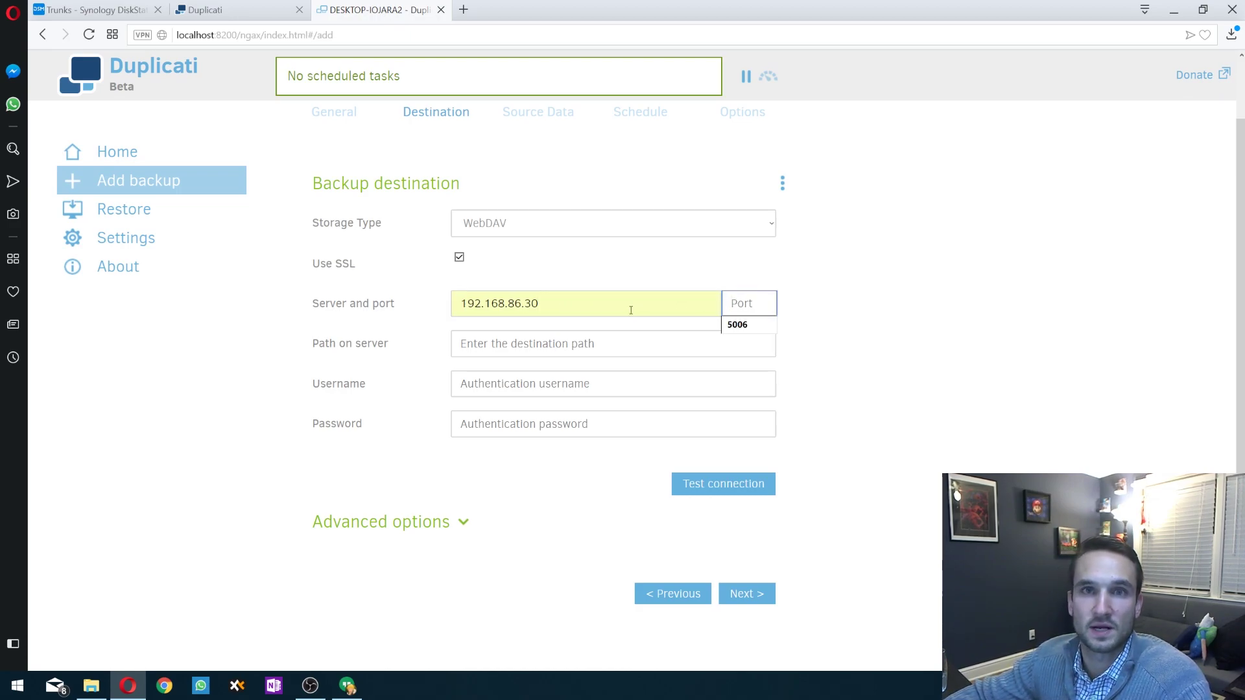
{"action": "left_click", "coordinate": [746, 325]}
- Set the server path to /test and enter username test and its password
{"action": "left_click", "coordinate": [525, 344]}
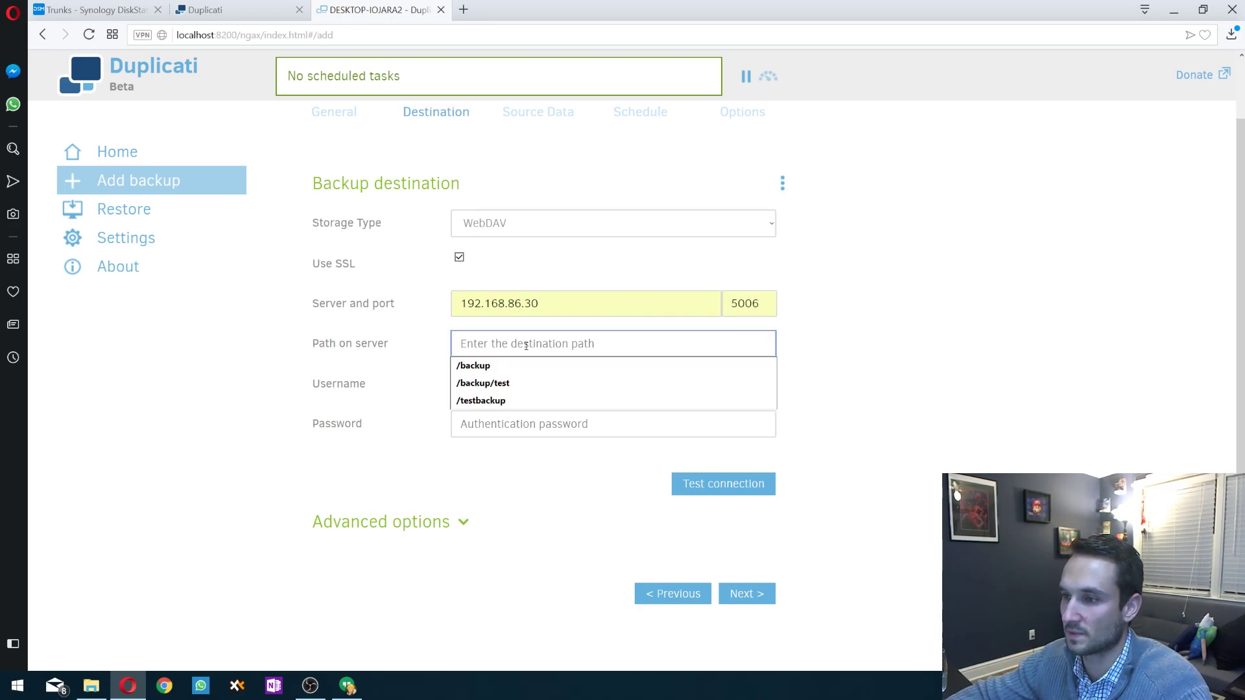
{"action": "type", "text": "/"}
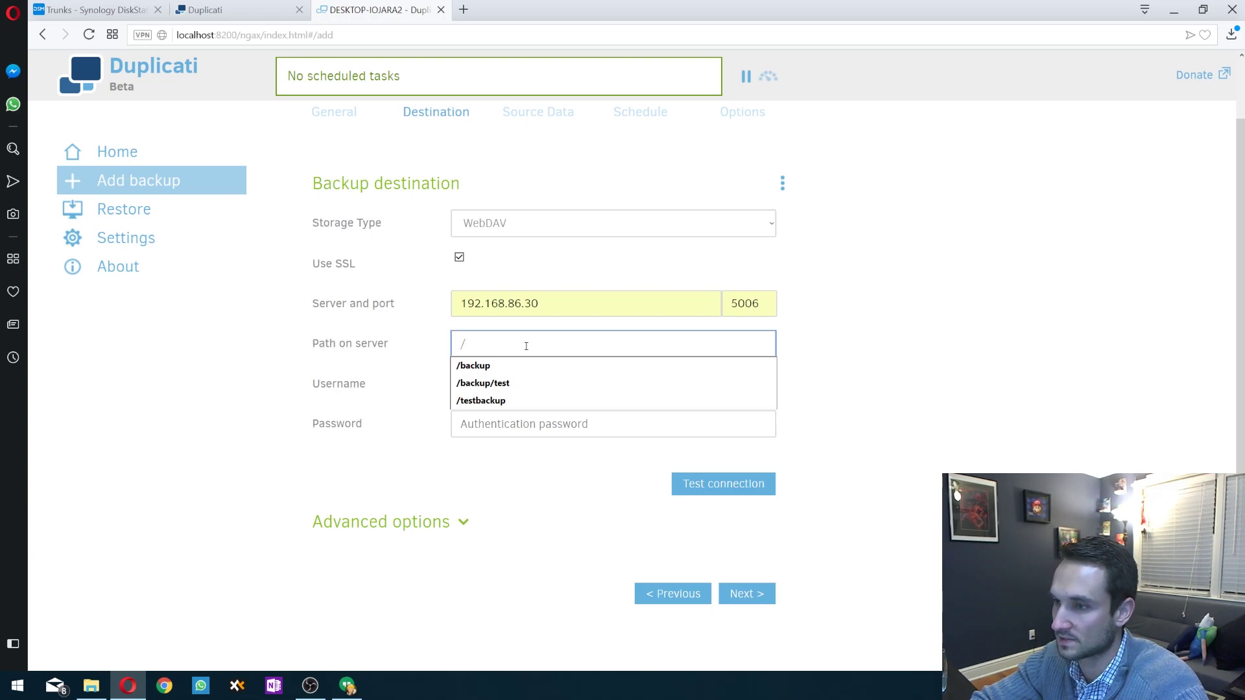
{"action": "type", "text": "test"}
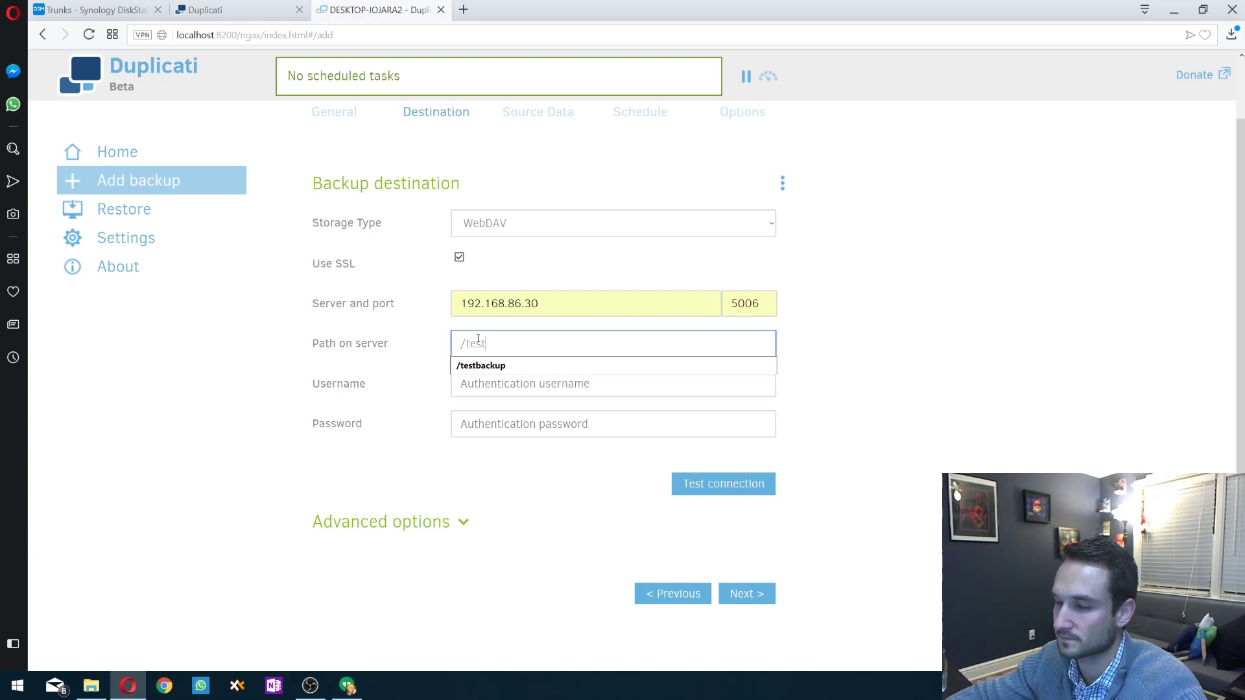
{"action": "key", "text": "Tab"}
{"action": "left_click", "coordinate": [497, 386]}
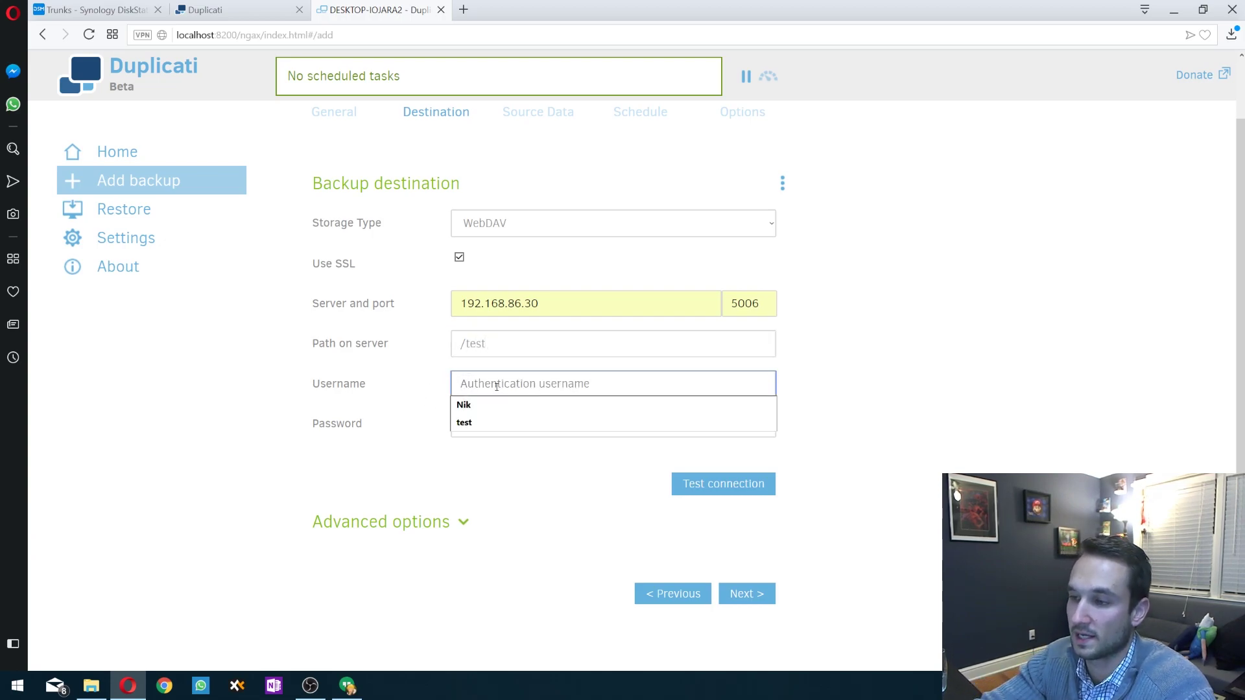
{"action": "type", "text": "test"}
{"action": "key", "text": "Tab"}
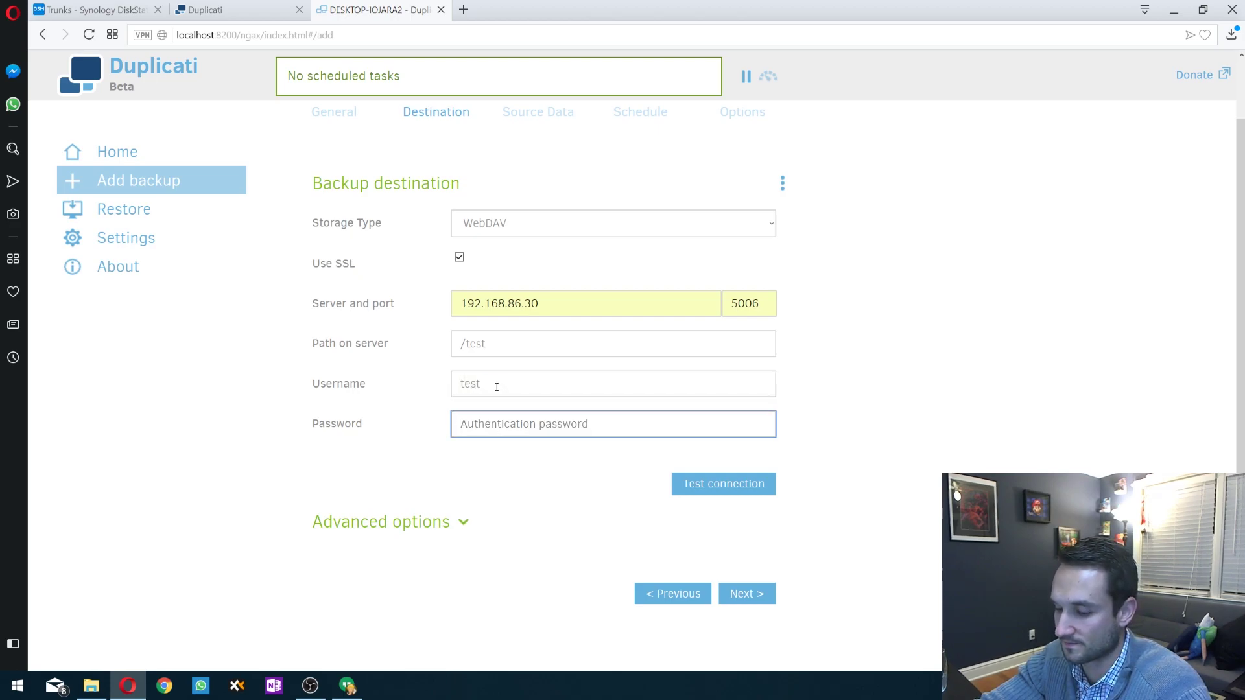
{"action": "type", "text": "test12"}
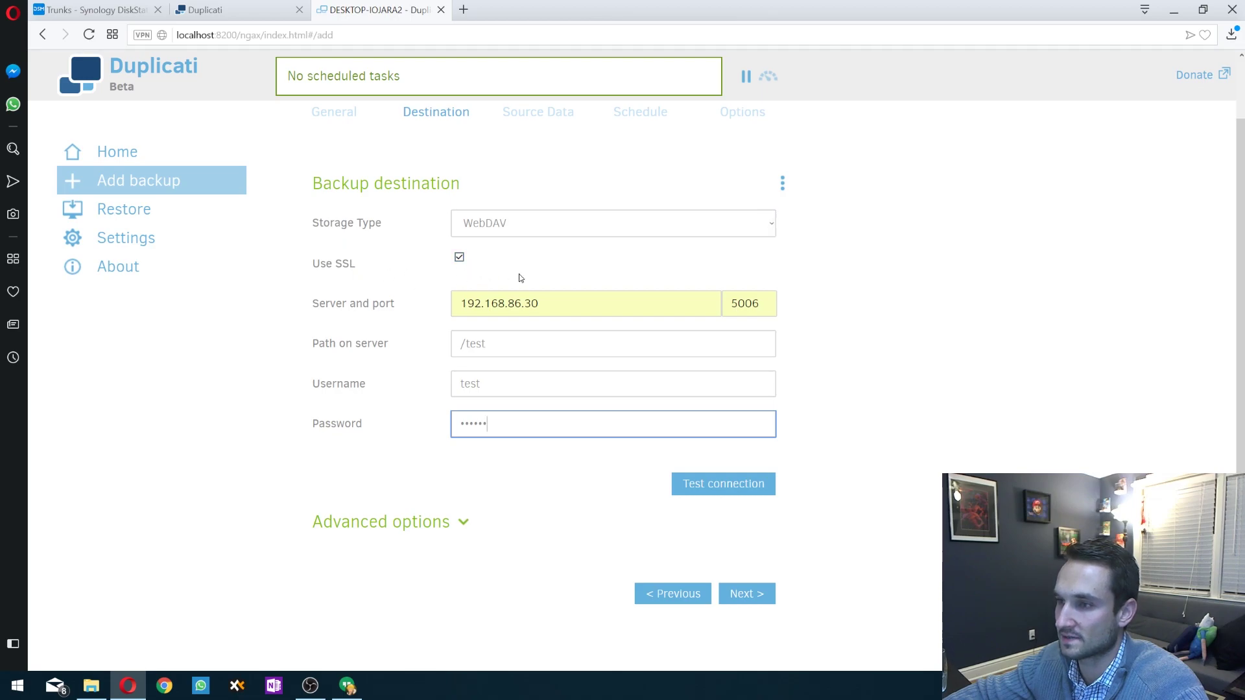
- Add the accept-any-ssl-certificate advanced option to the destination
{"action": "scroll", "coordinate": [328, 361], "scroll_direction": "down", "scroll_amount": 1}
{"action": "left_click", "coordinate": [381, 471]}
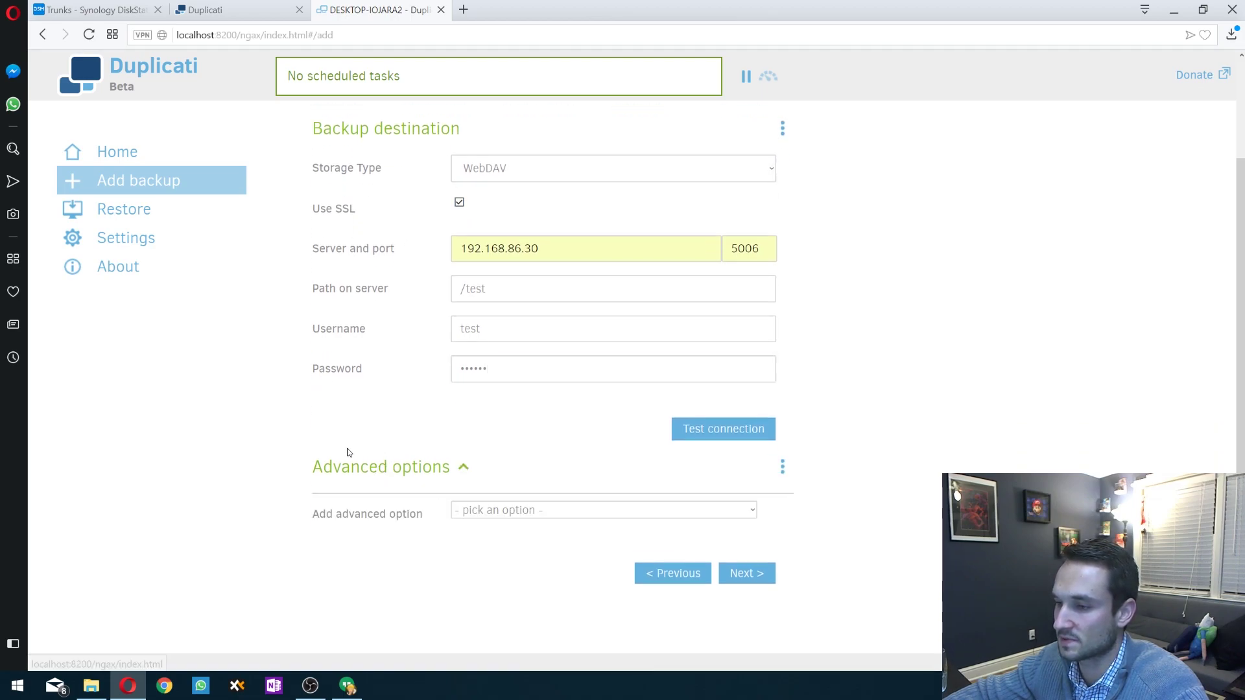
{"action": "left_click", "coordinate": [507, 511]}
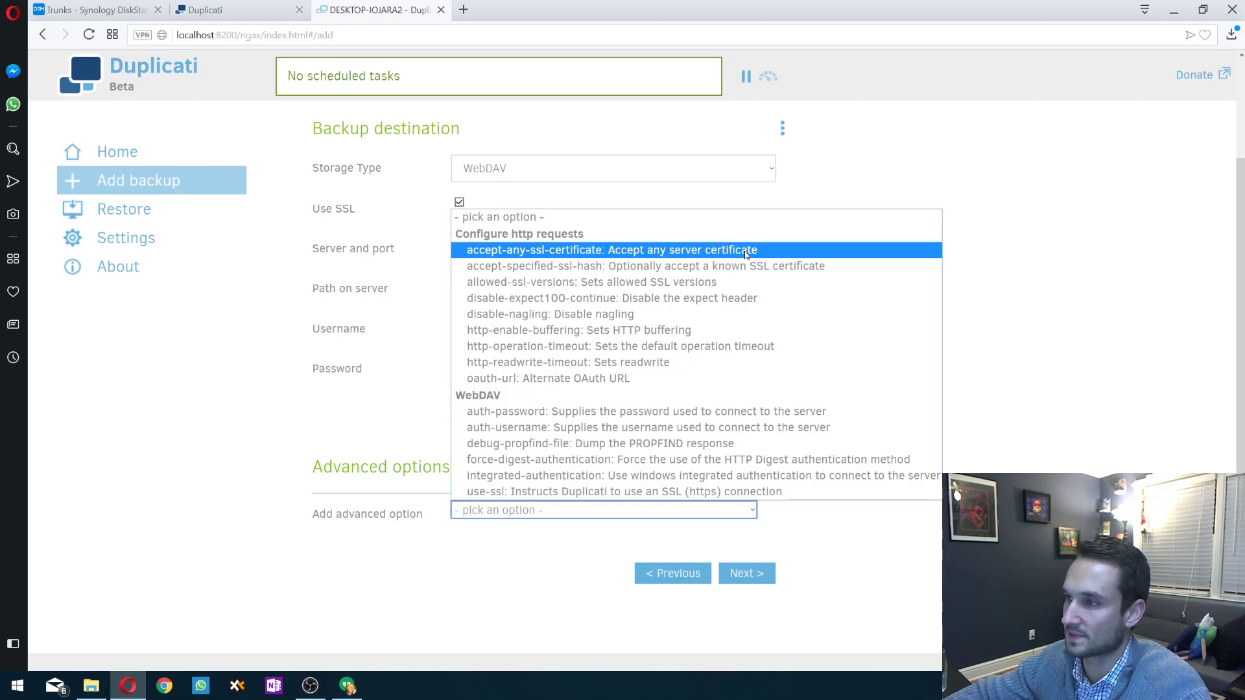
{"action": "left_click", "coordinate": [746, 251]}
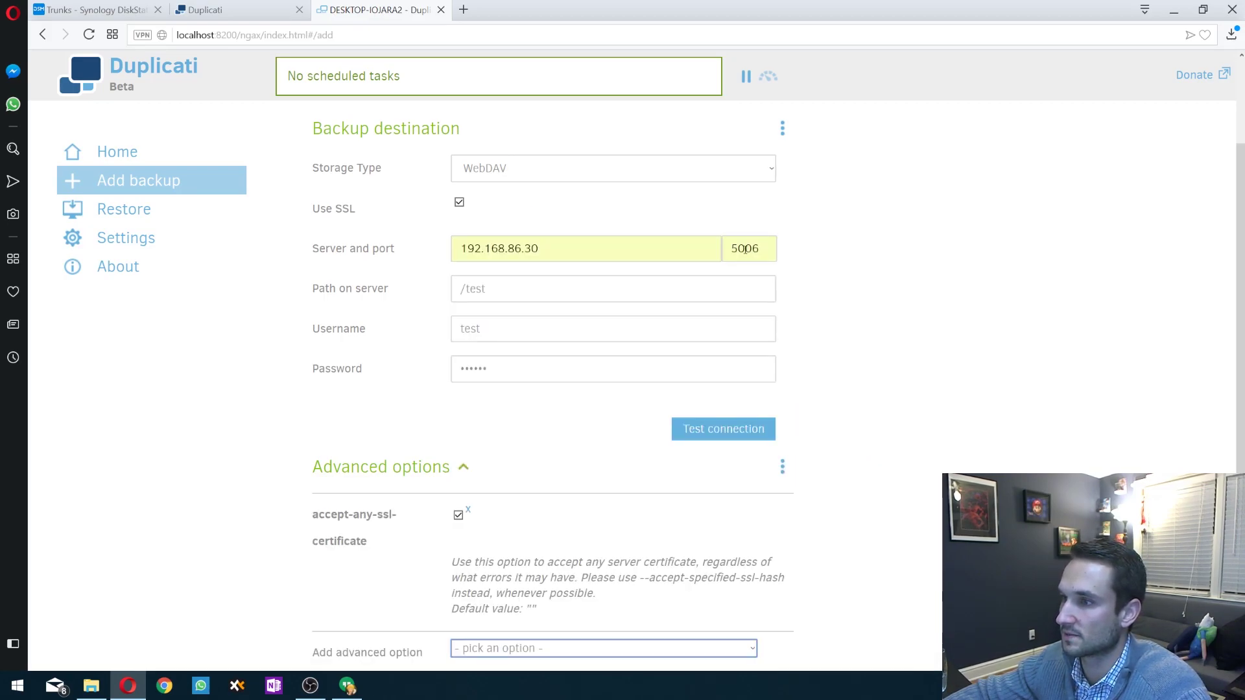
- Test the NAS connection successfully and continue to the Source data step
{"action": "left_click", "coordinate": [729, 429]}
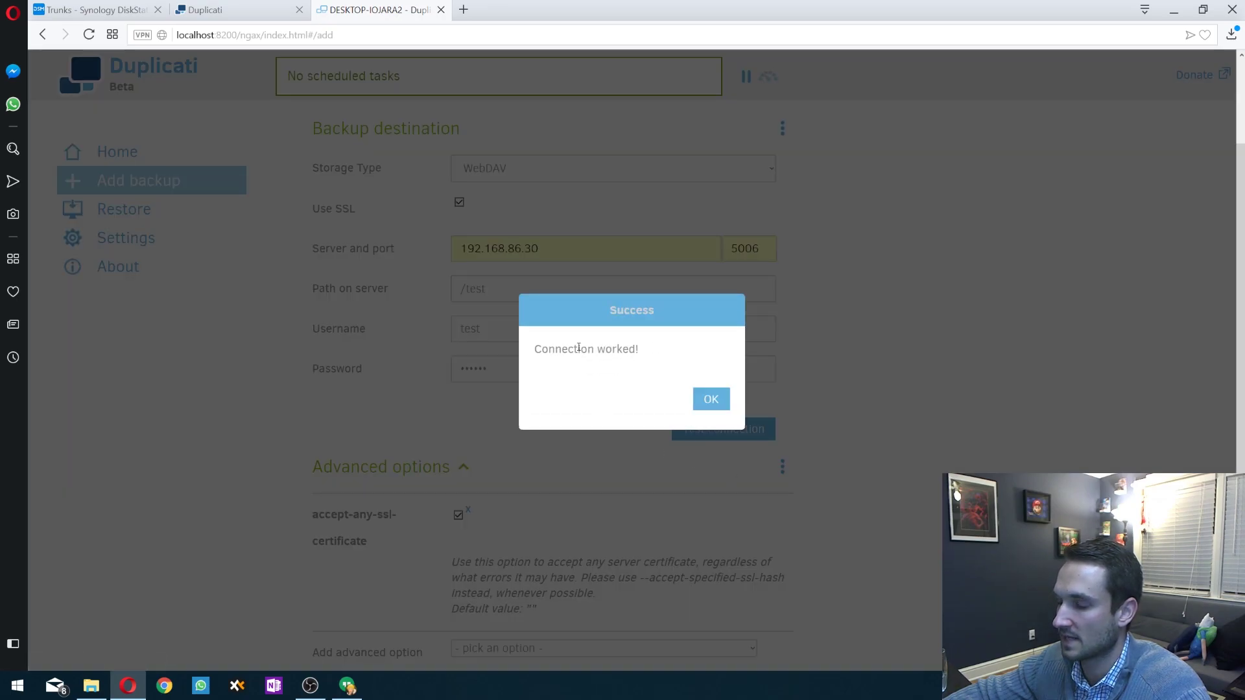
{"action": "left_click", "coordinate": [710, 399]}
{"action": "scroll", "coordinate": [657, 409], "scroll_direction": "down", "scroll_amount": 3}
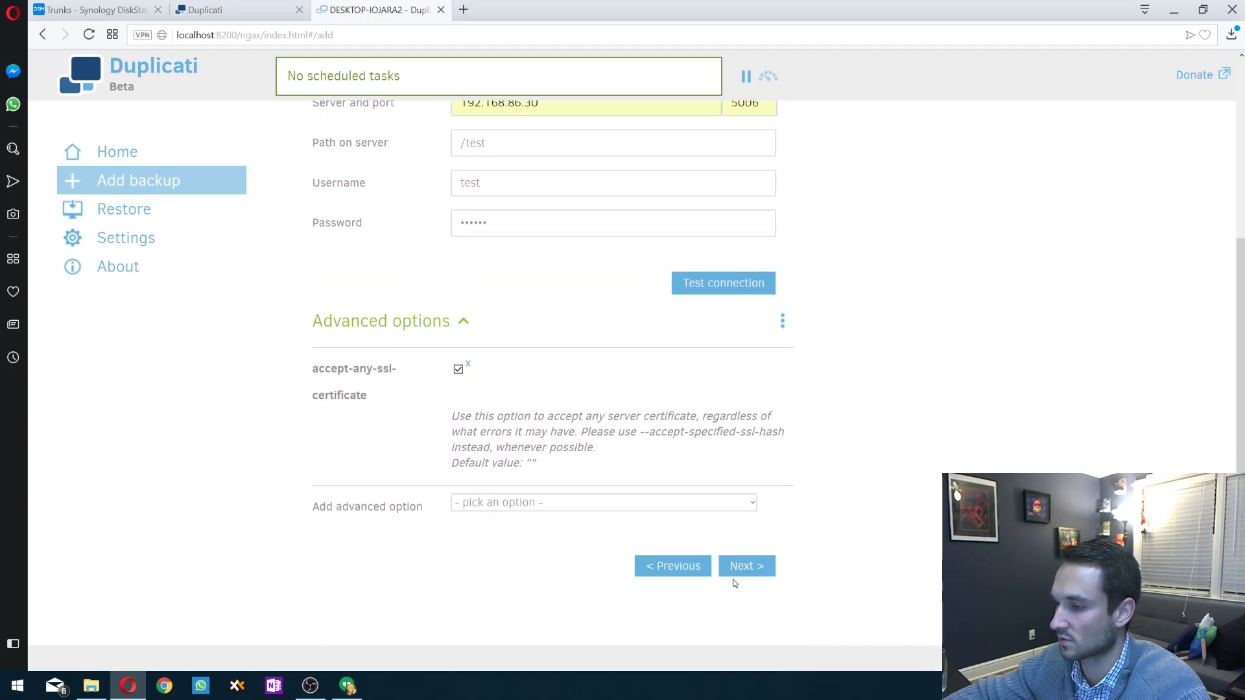
{"action": "left_click", "coordinate": [756, 569]}
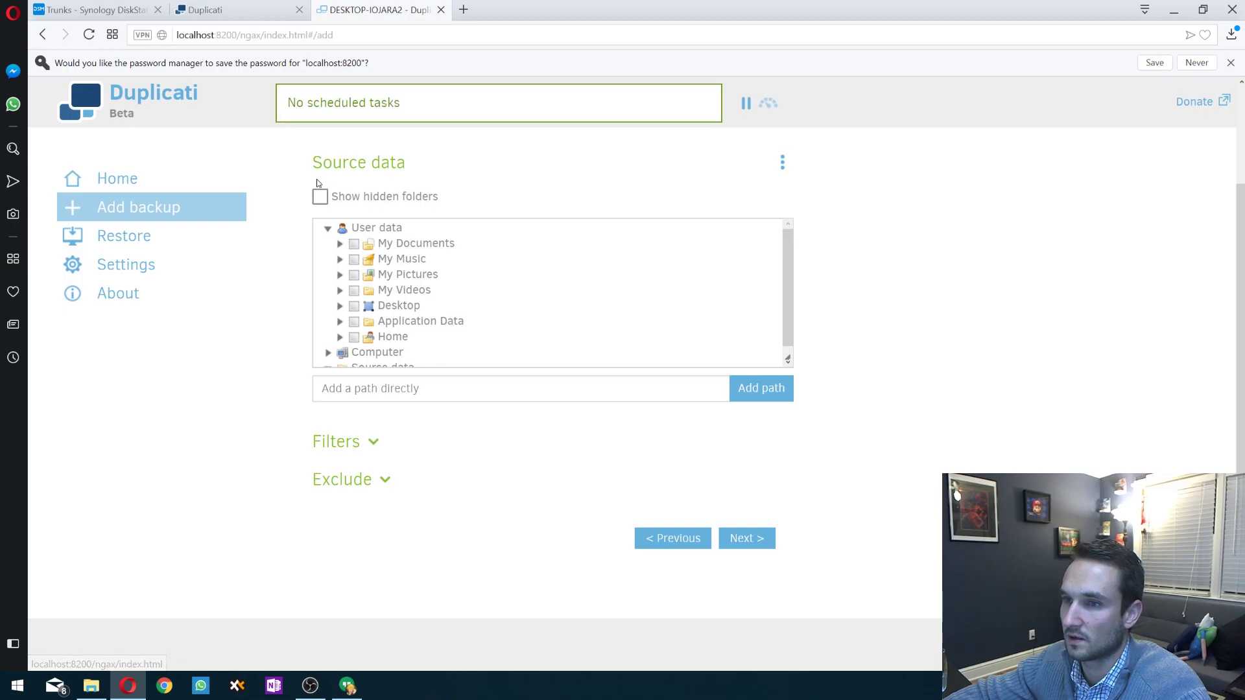
- Select the Desktop folder as backup source and keep the default daily schedule
{"action": "left_click", "coordinate": [354, 306]}
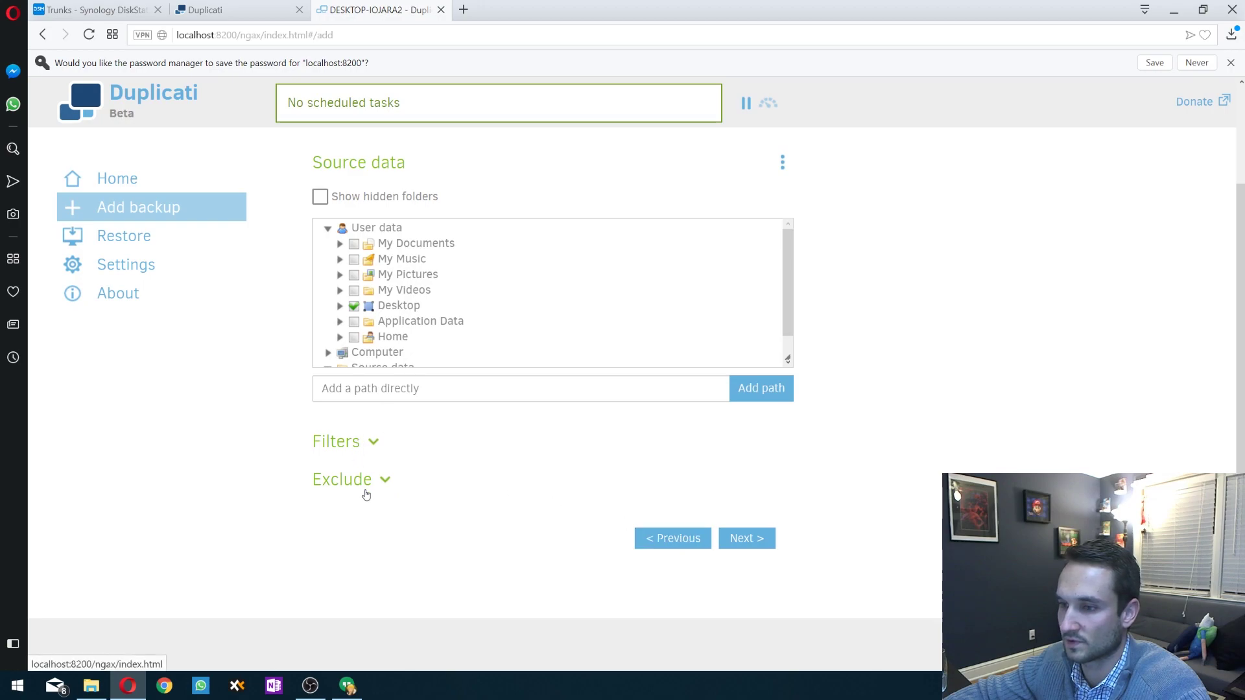
{"action": "left_click", "coordinate": [748, 538]}
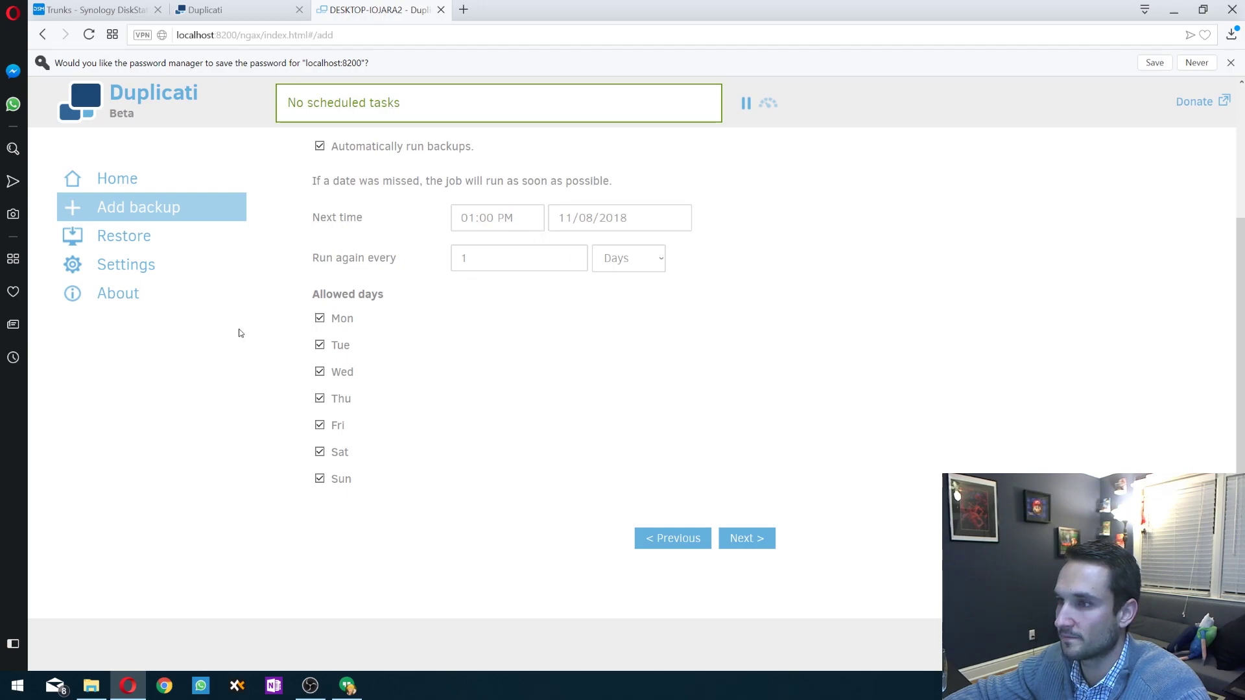
{"action": "left_click", "coordinate": [515, 217]}
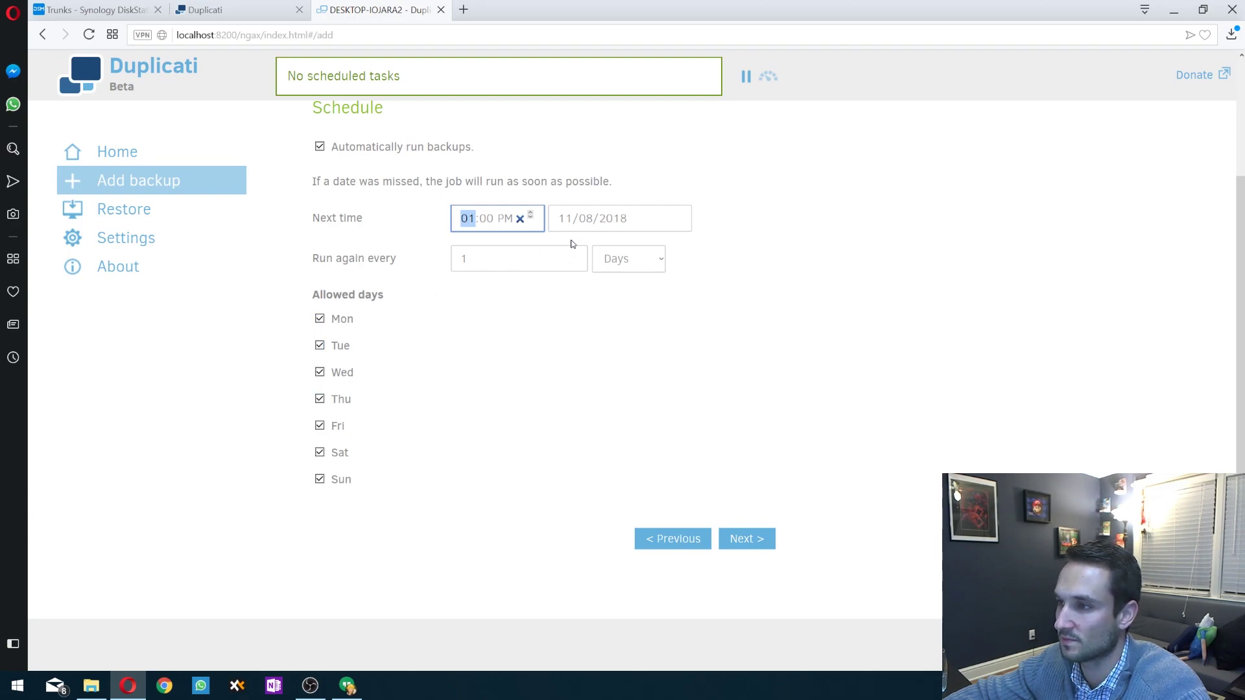
{"action": "left_click", "coordinate": [757, 549]}
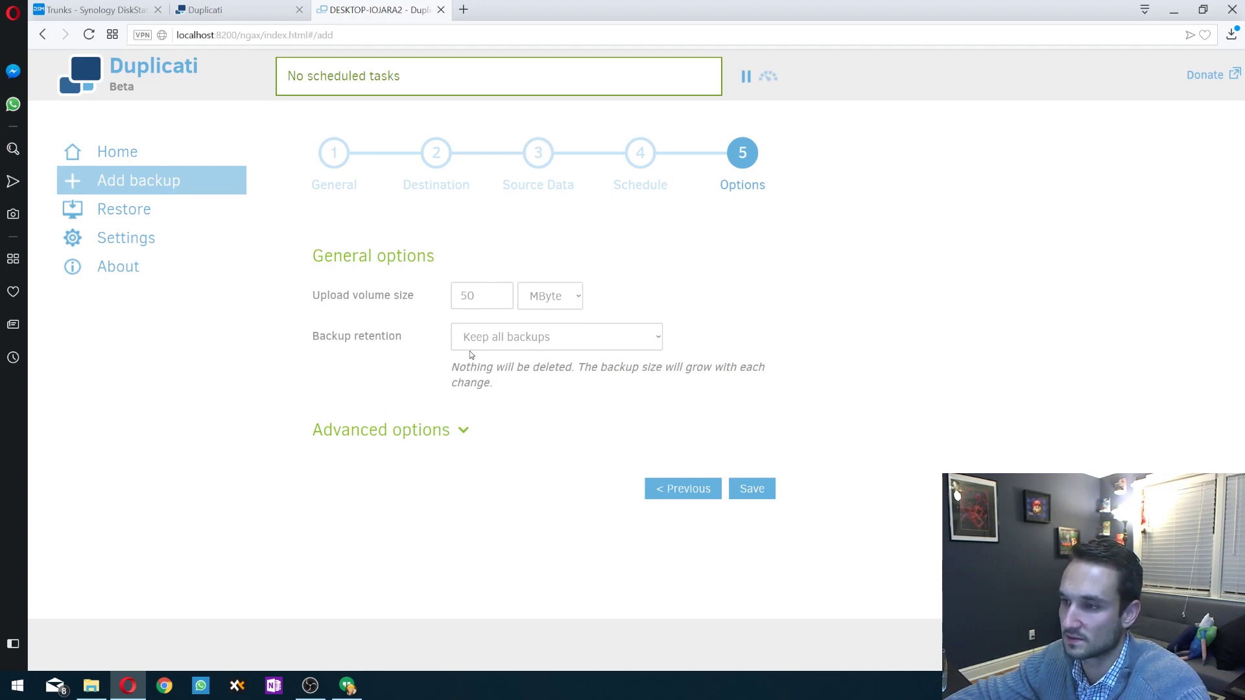
- Change backup retention from Keep all backups to Smart backup retention, reviewing its daily and weekly rules
{"action": "left_click_drag", "start_coordinate": [300, 338], "coordinate": [411, 337]}
{"action": "left_click", "coordinate": [330, 346]}
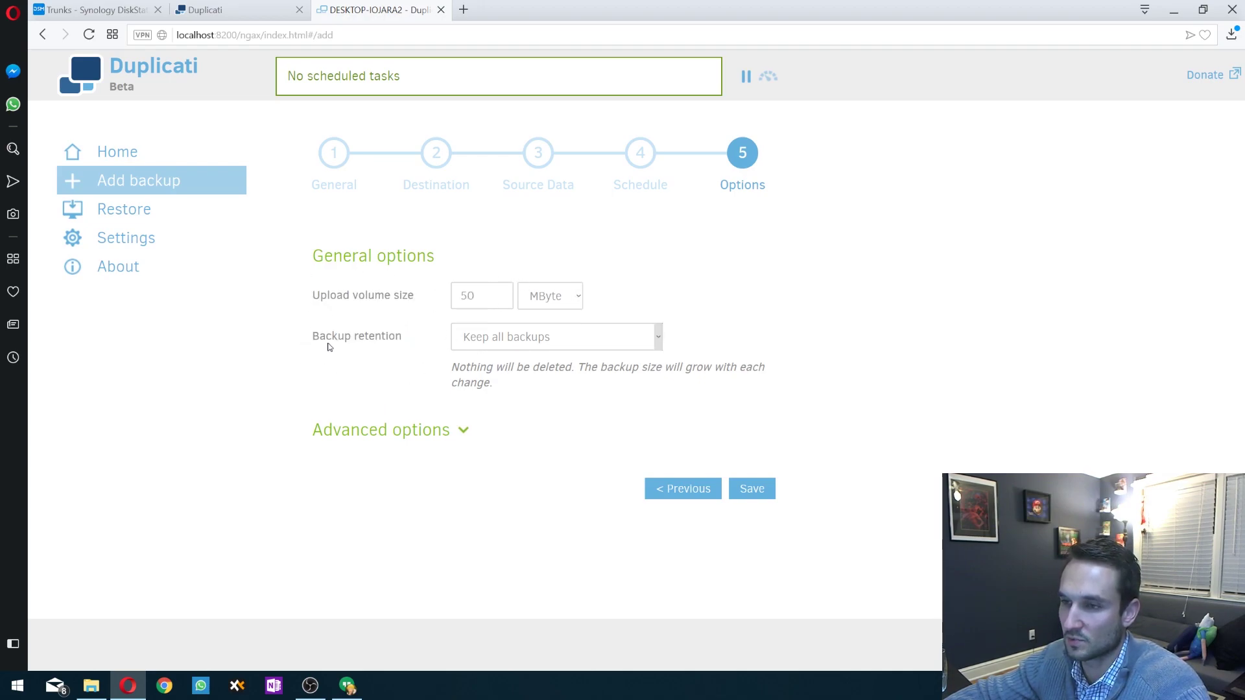
{"action": "left_click_drag", "start_coordinate": [327, 342], "coordinate": [396, 338]}
{"action": "left_click", "coordinate": [556, 336]}
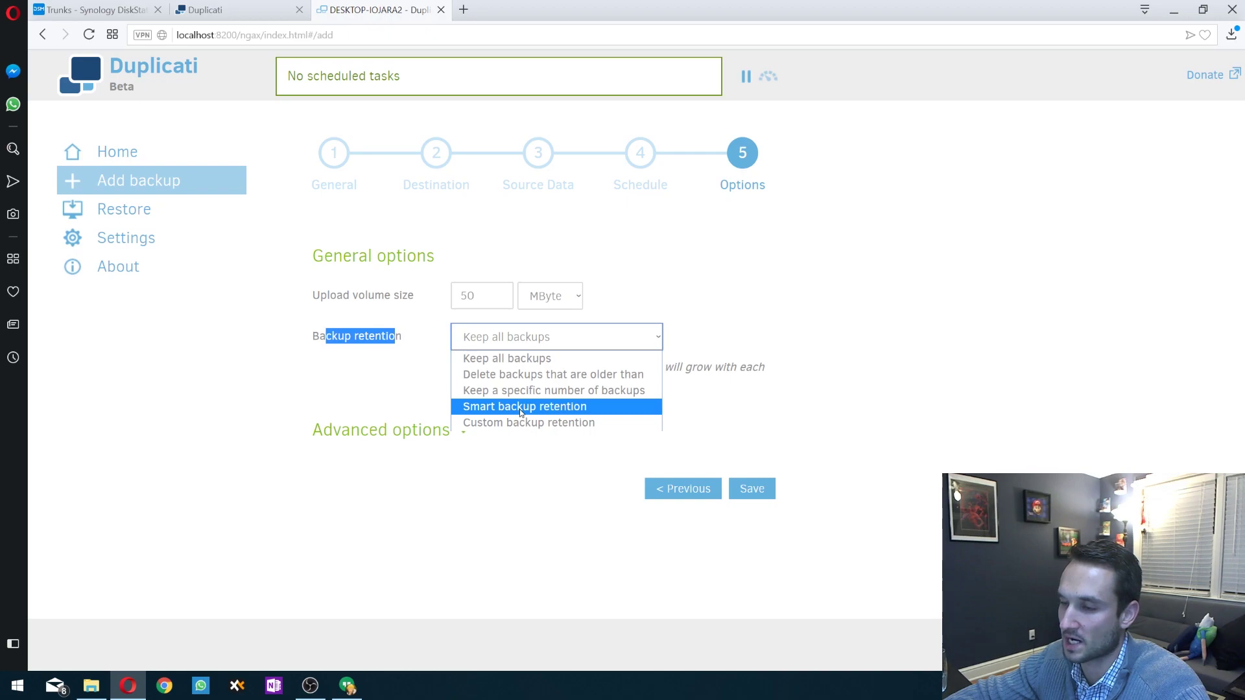
{"action": "left_click", "coordinate": [498, 408]}
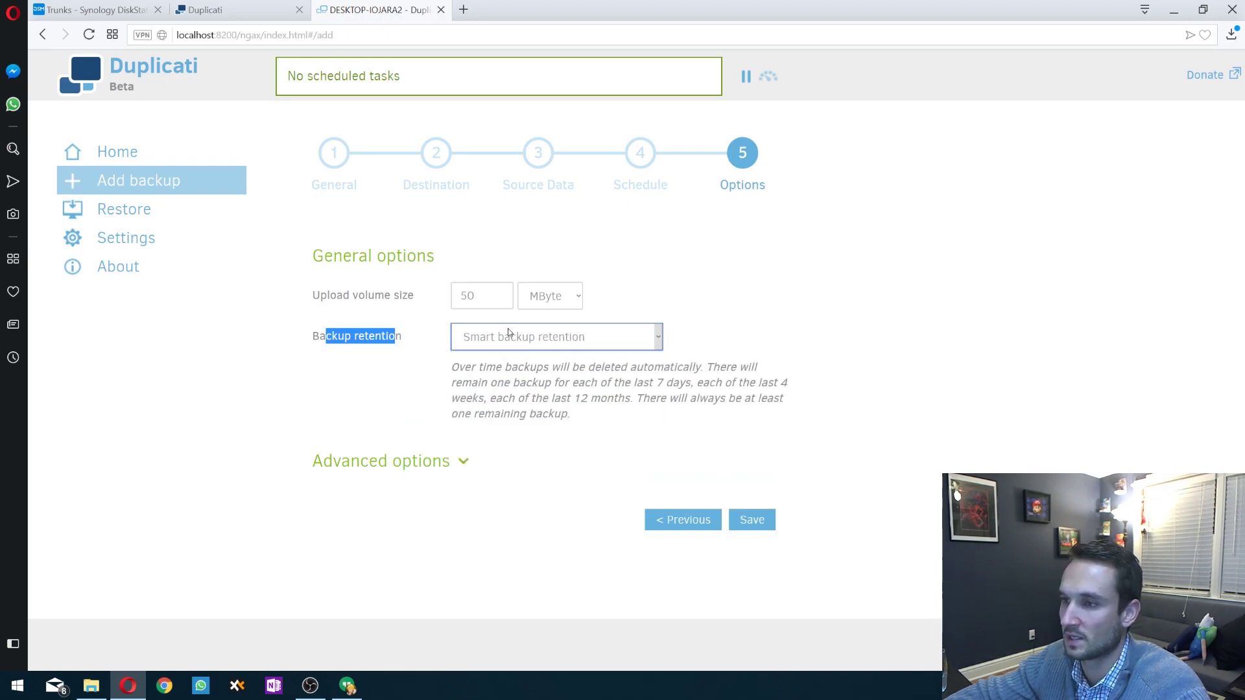
{"action": "left_click", "coordinate": [622, 375]}
{"action": "left_click_drag", "start_coordinate": [621, 375], "coordinate": [752, 383]}
{"action": "left_click", "coordinate": [684, 422]}
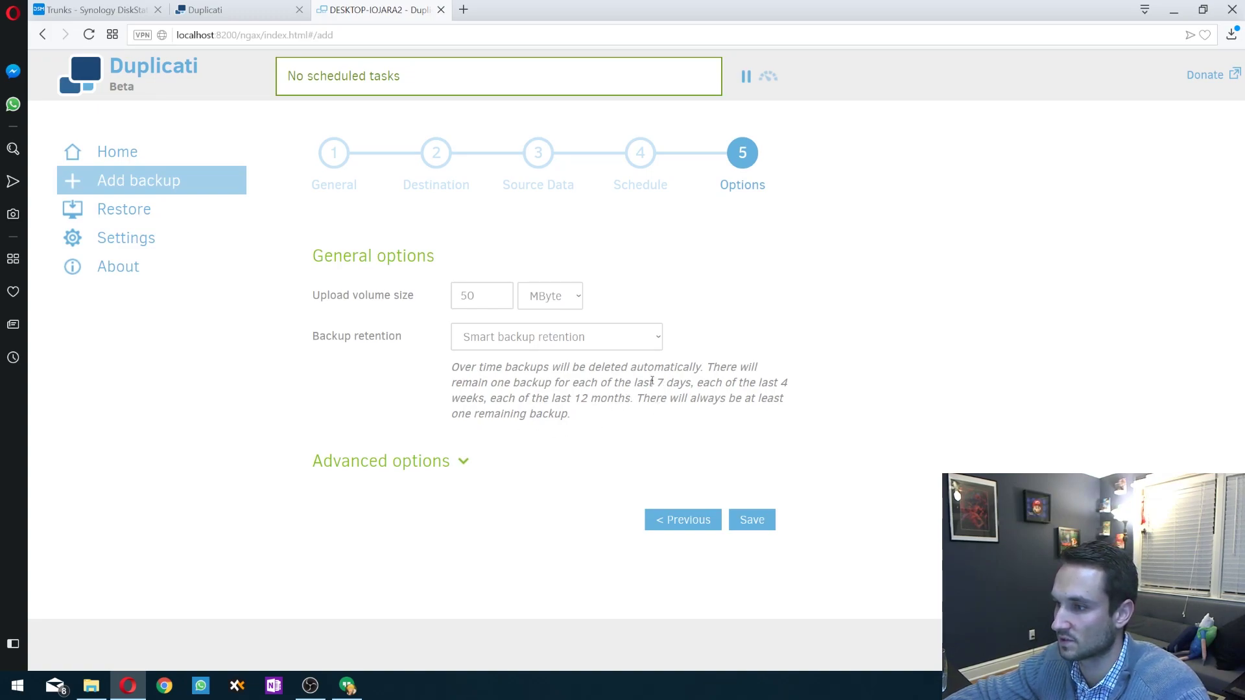
{"action": "left_click_drag", "start_coordinate": [597, 385], "coordinate": [703, 384]}
{"action": "left_click_drag", "start_coordinate": [495, 400], "coordinate": [750, 397]}
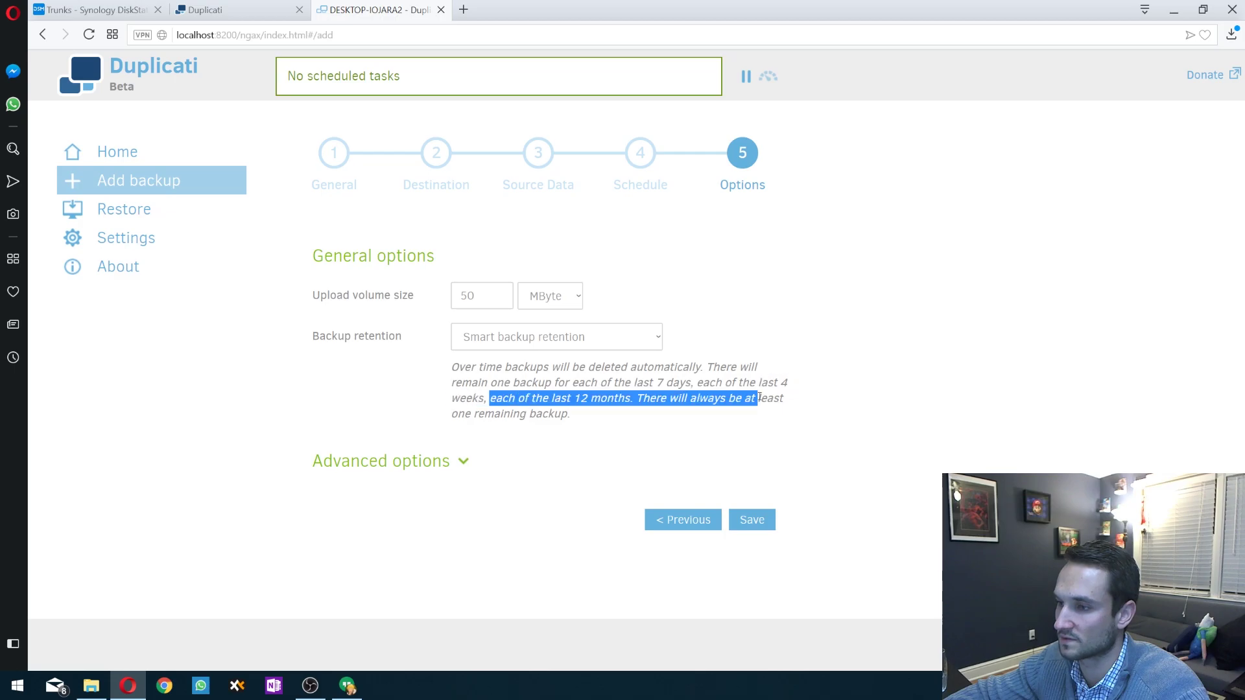
{"action": "left_click", "coordinate": [751, 396]}
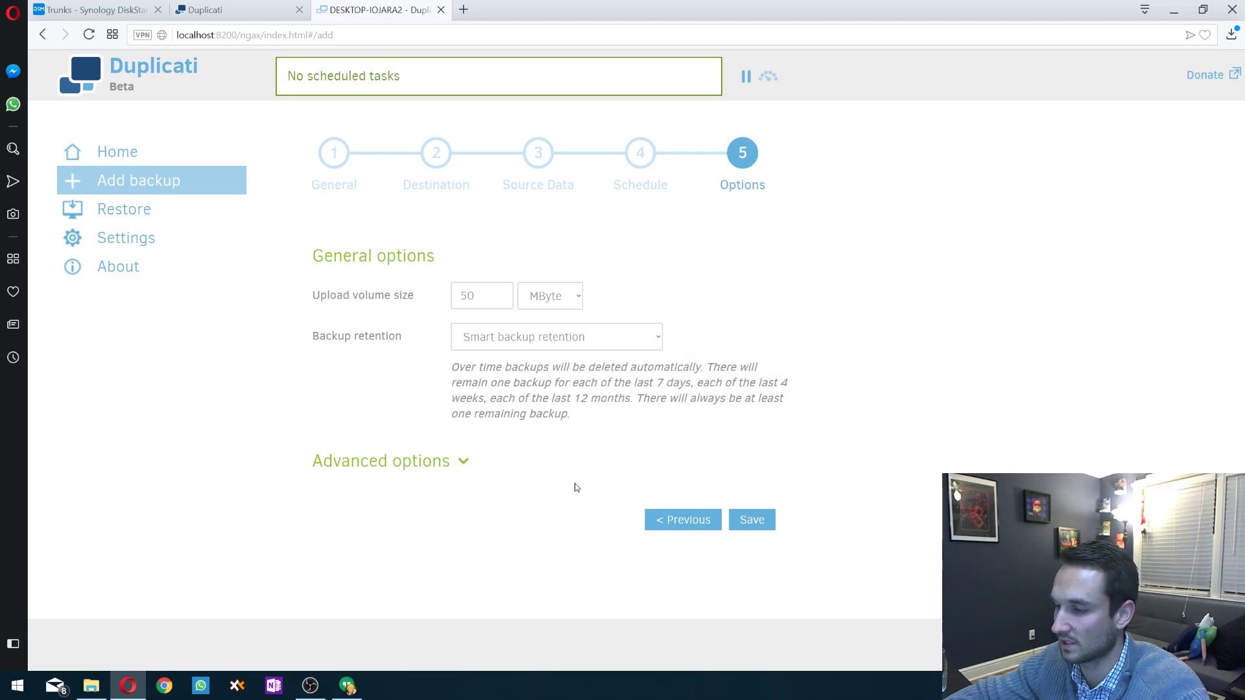
- Save the Backup job, confirm the passphrase is stored safely, and run it immediately
{"action": "left_click", "coordinate": [765, 522]}
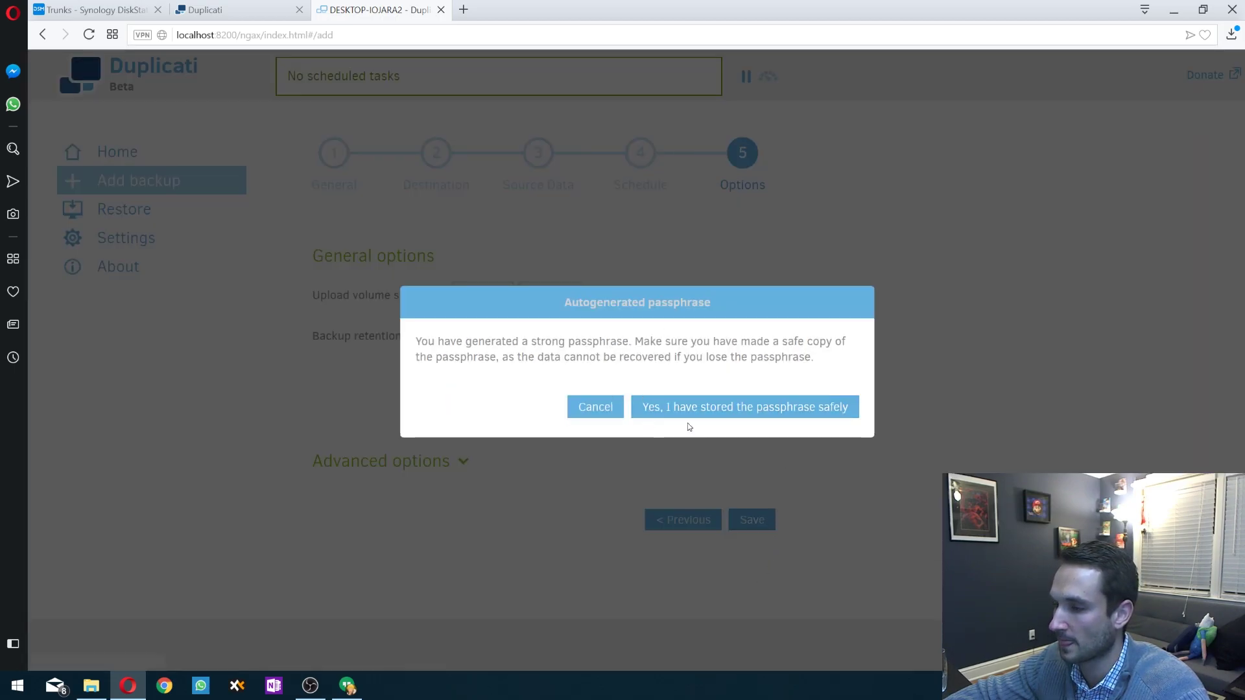
{"action": "left_click", "coordinate": [734, 407]}
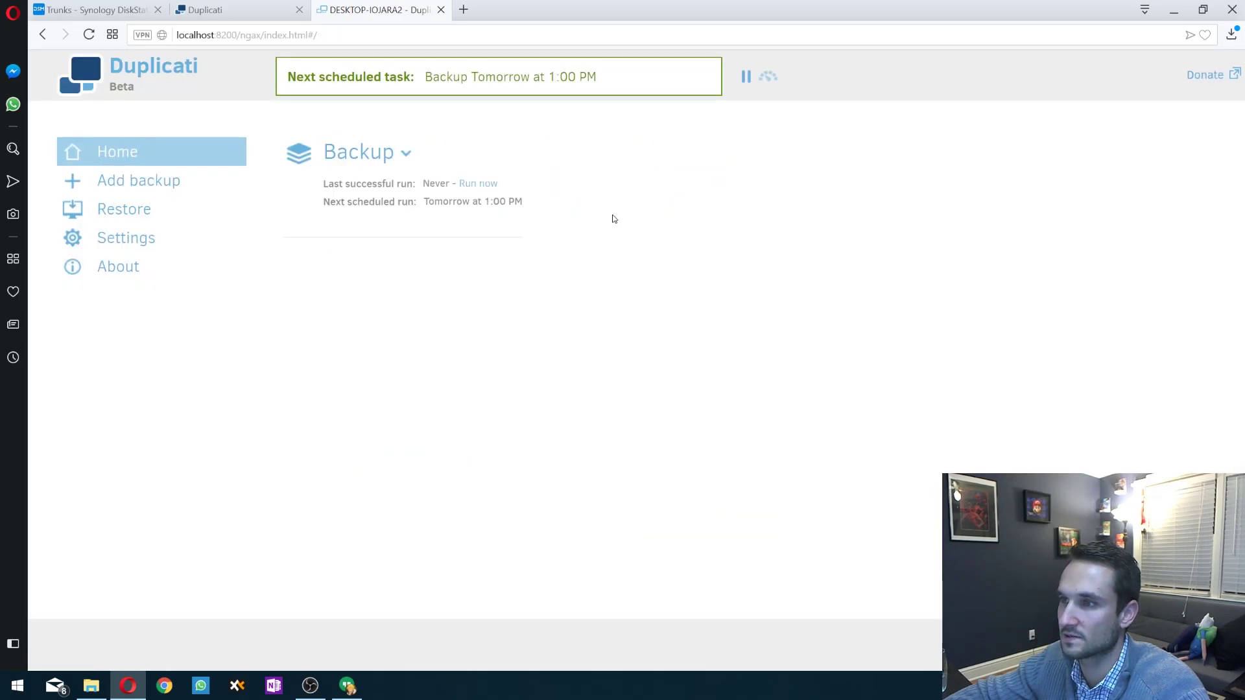
{"action": "left_click", "coordinate": [475, 184]}
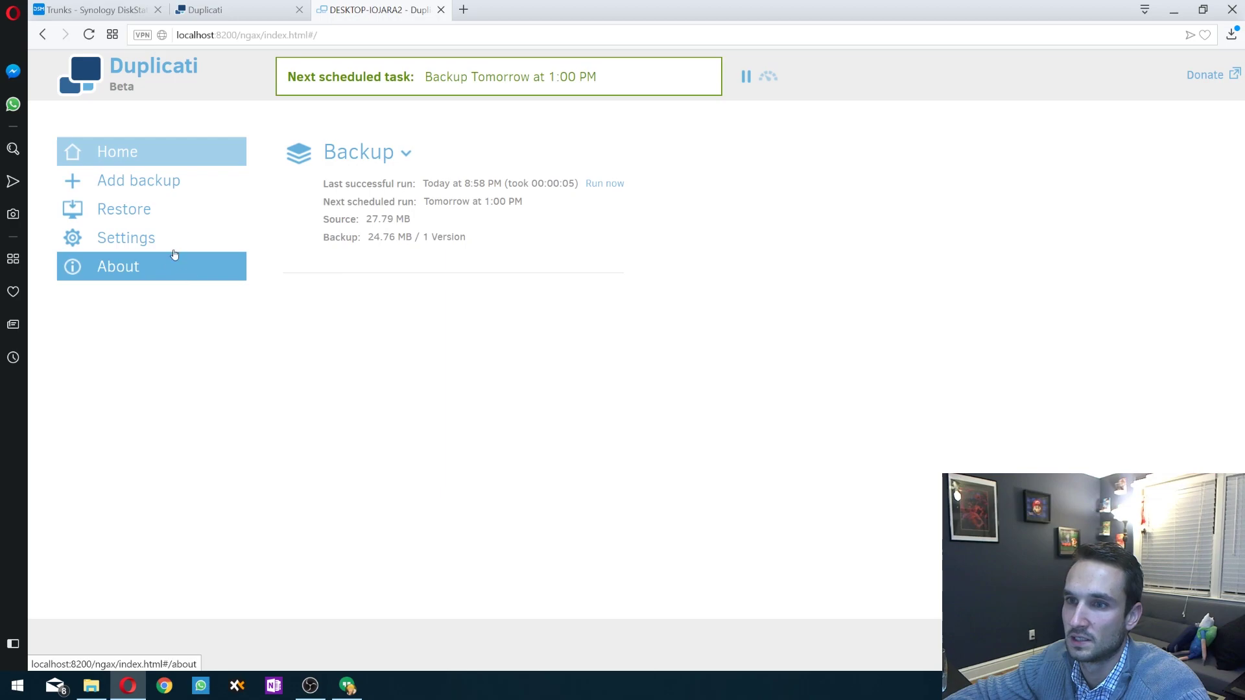
- Browse the Backup job's restorable D:\Desktop\ files, expanding and collapsing the Stuff folder
{"action": "left_click", "coordinate": [141, 214]}
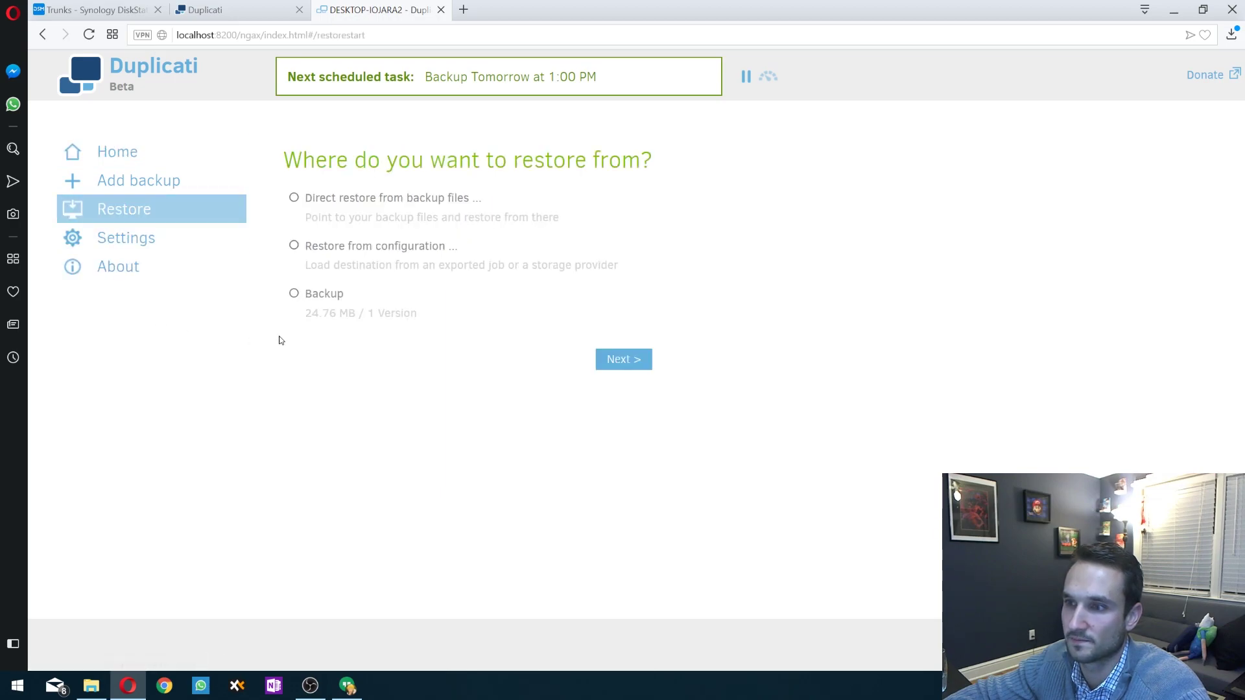
{"action": "left_click", "coordinate": [626, 358]}
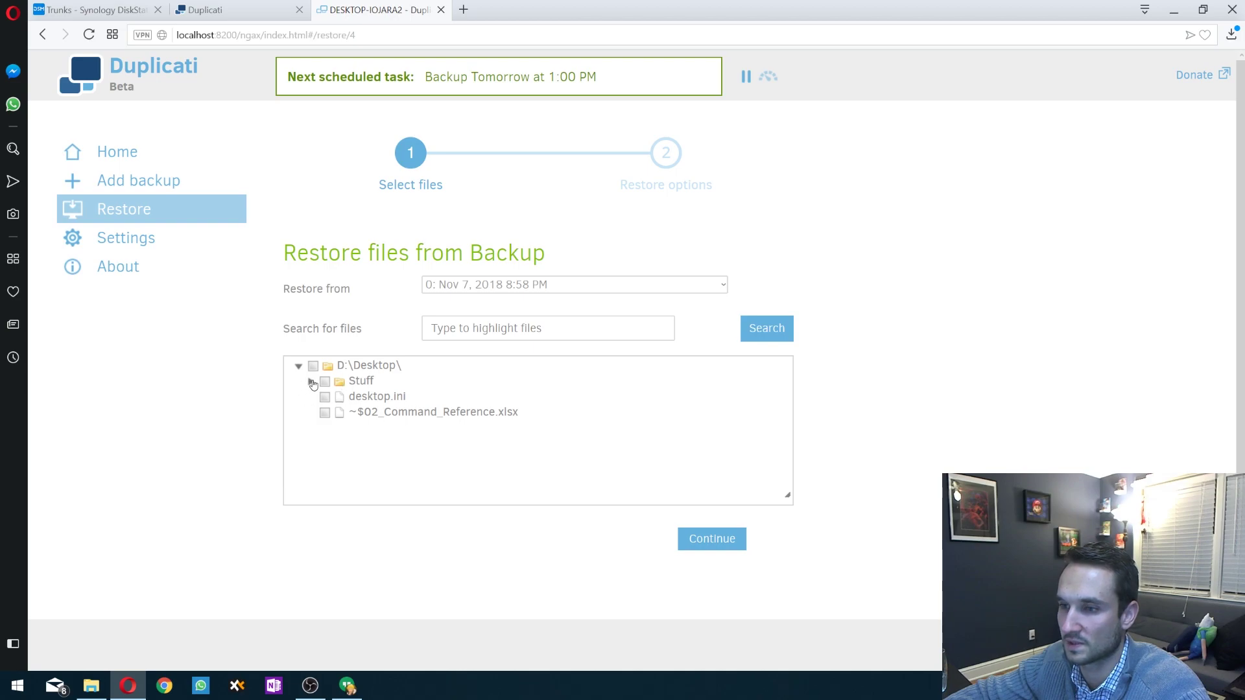
{"action": "left_click", "coordinate": [311, 382]}
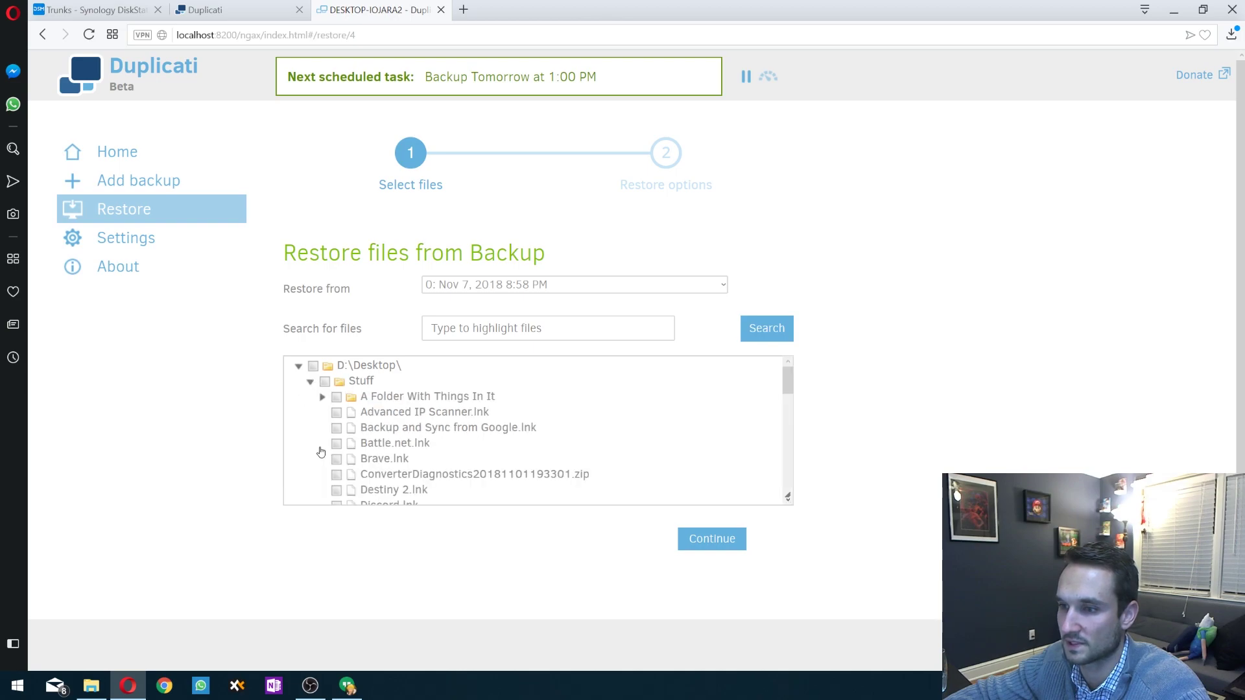
{"action": "left_click", "coordinate": [311, 382]}
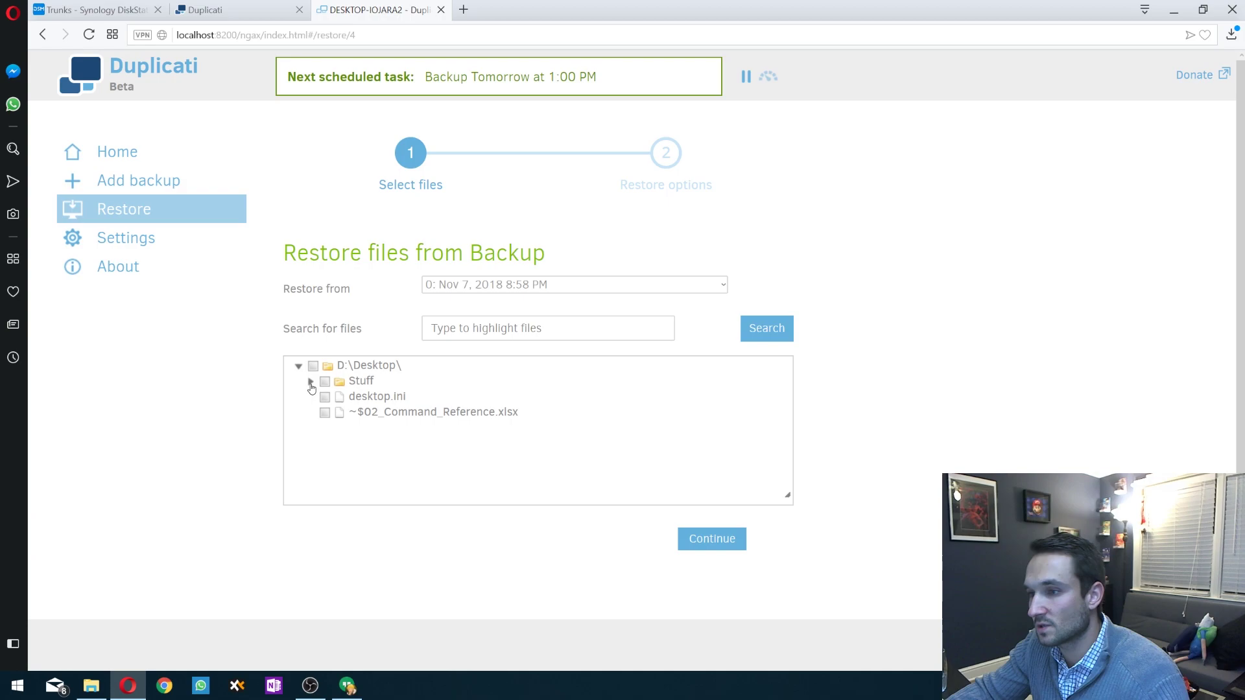